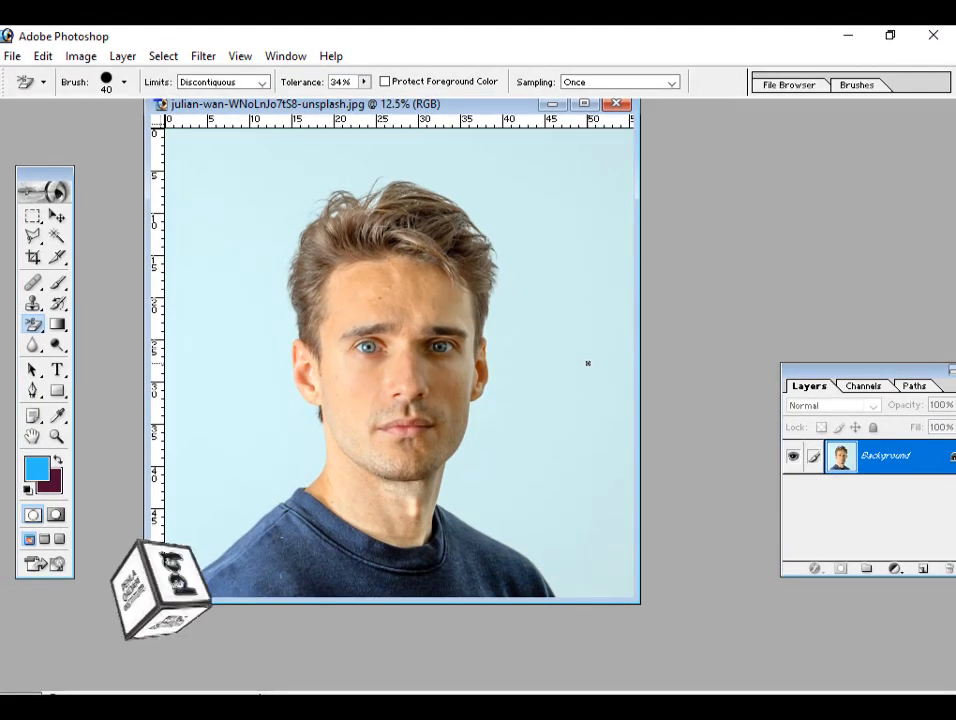
Move the Layers palette fully into view and maximize the portrait's document window.
drag(792, 374, 690, 374)
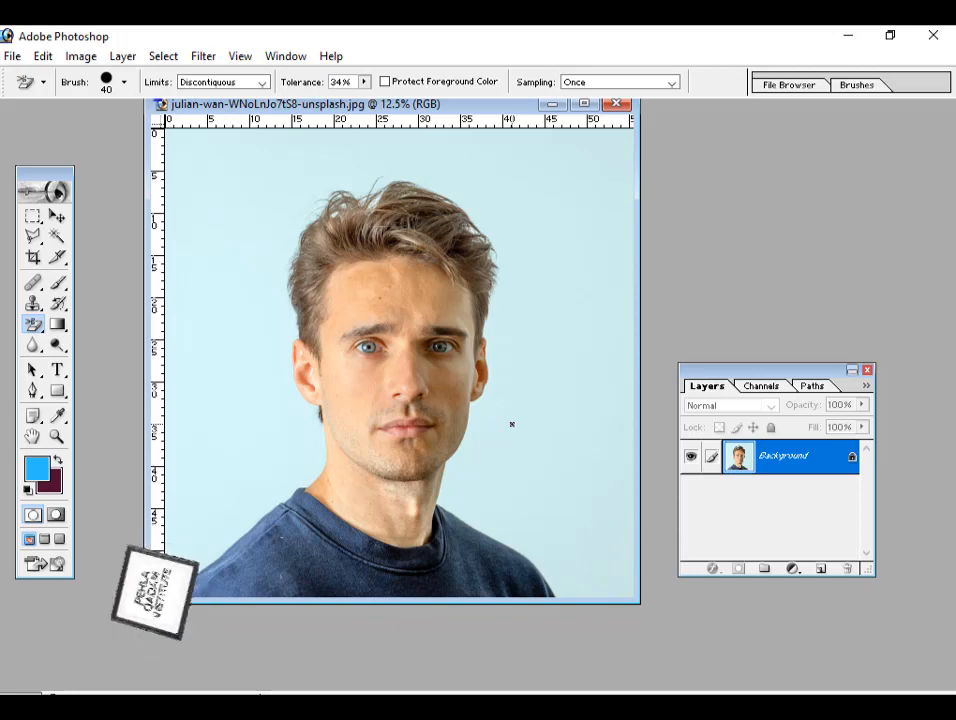
click(584, 103)
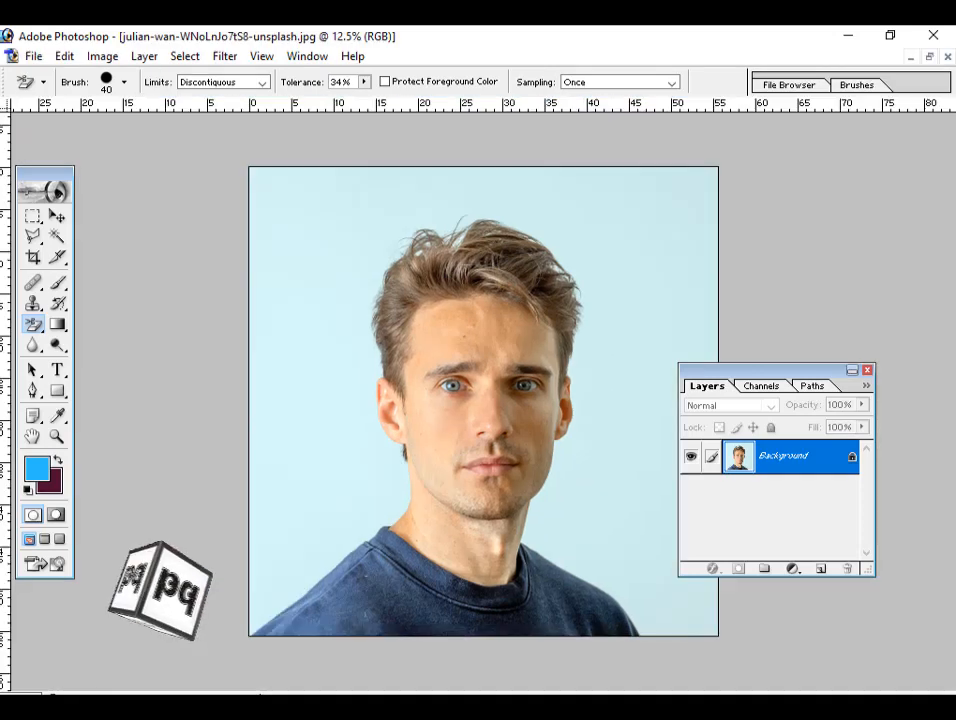
Start a Polygonal Lasso outline along the man's shoulder and collar on the image's left side, up to the neck.
click(34, 242)
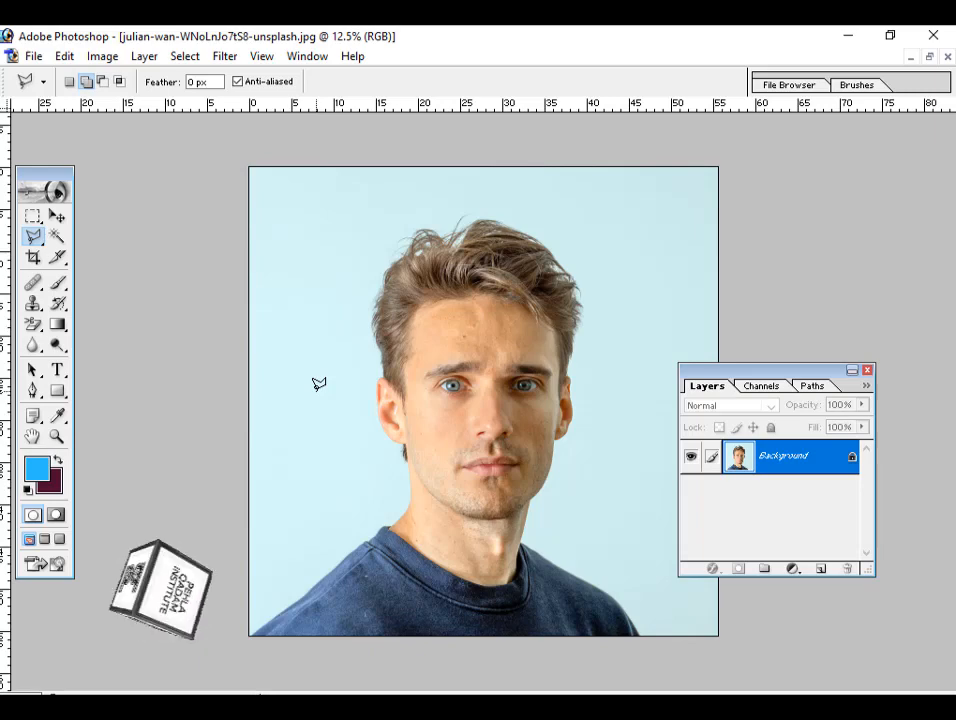
key(ctrl+plus)
key(ctrl+plus)
key(ctrl+plus)
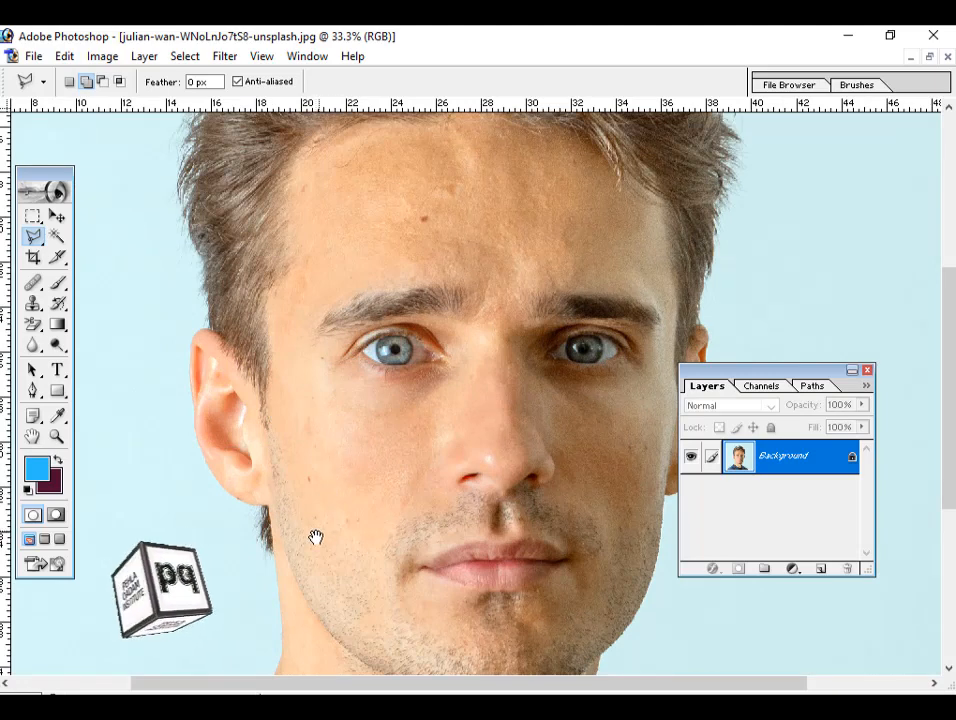
drag(256, 591, 506, 224)
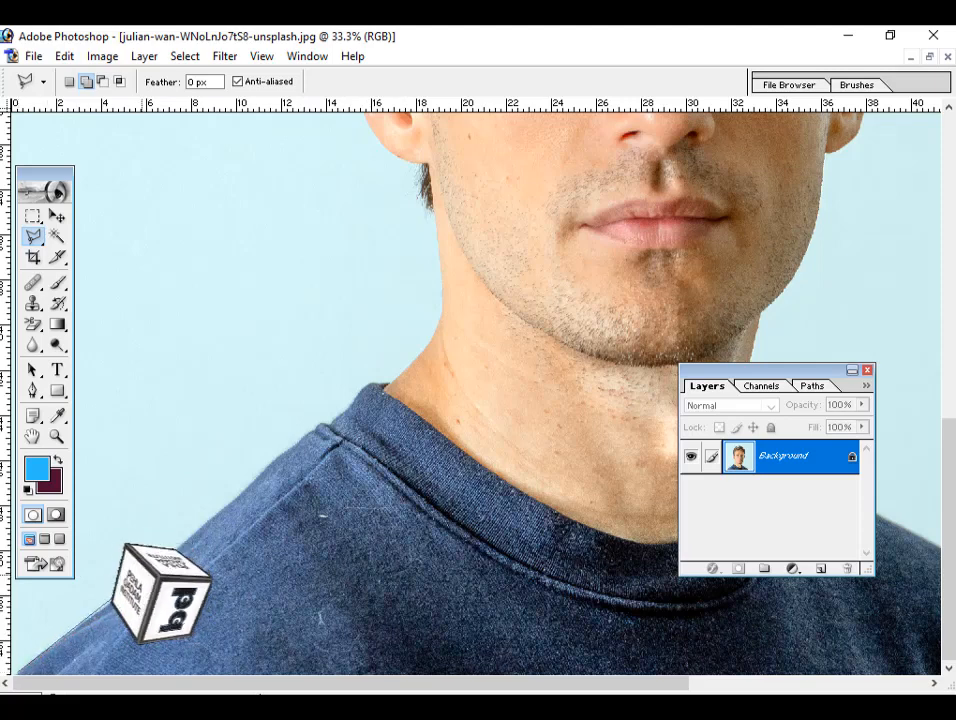
click(175, 548)
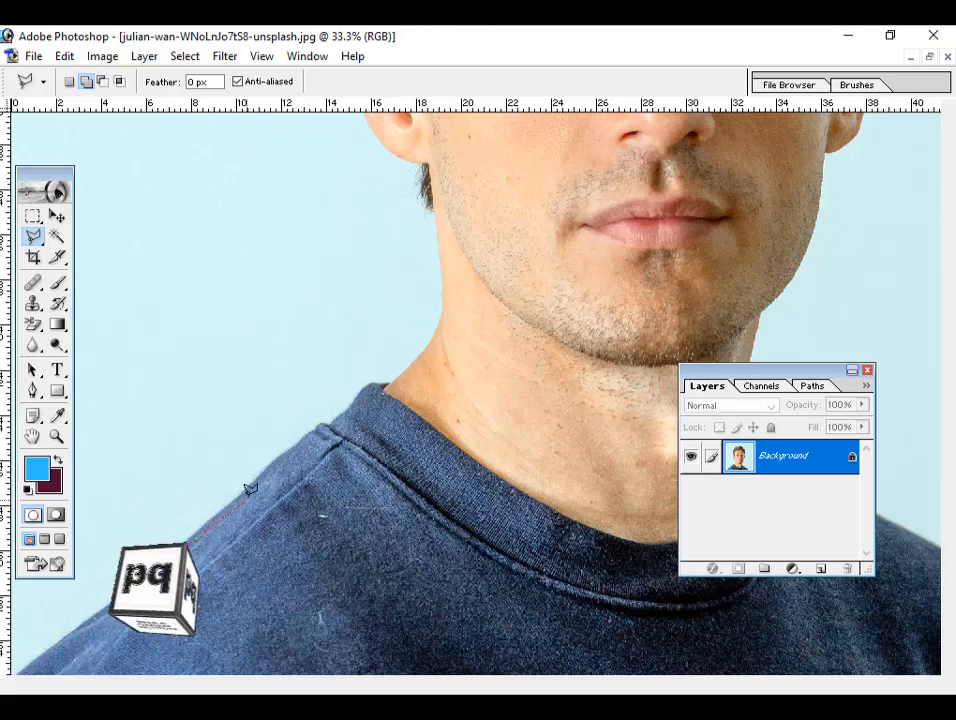
click(296, 436)
click(327, 425)
click(369, 385)
click(407, 363)
drag(422, 348, 380, 474)
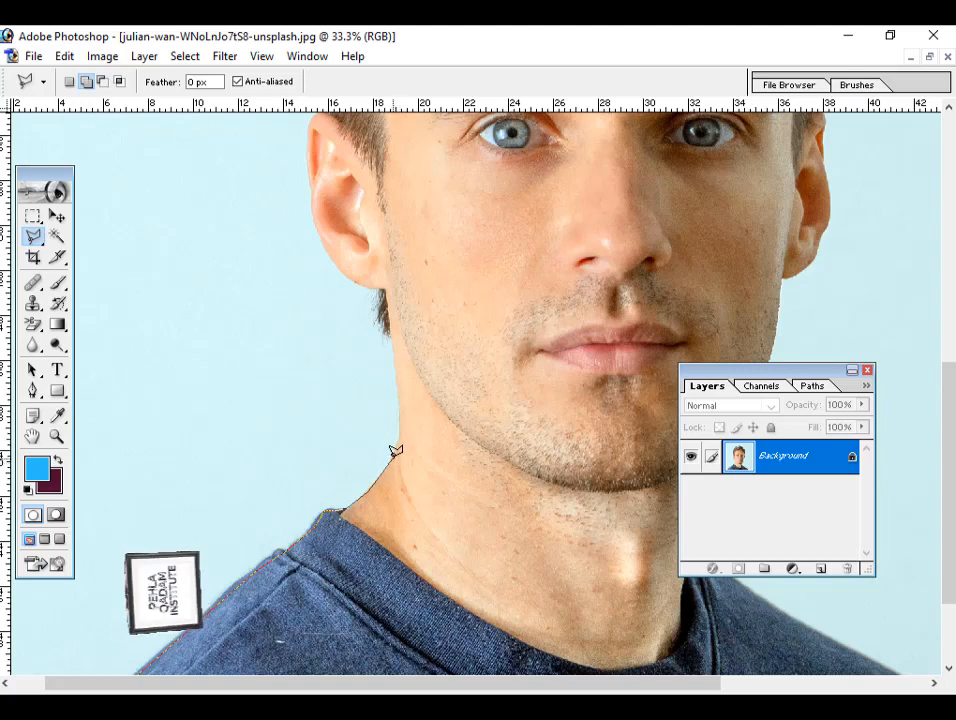
Continue the lasso outline closely up the neck and around the ear on the image's left side.
click(398, 442)
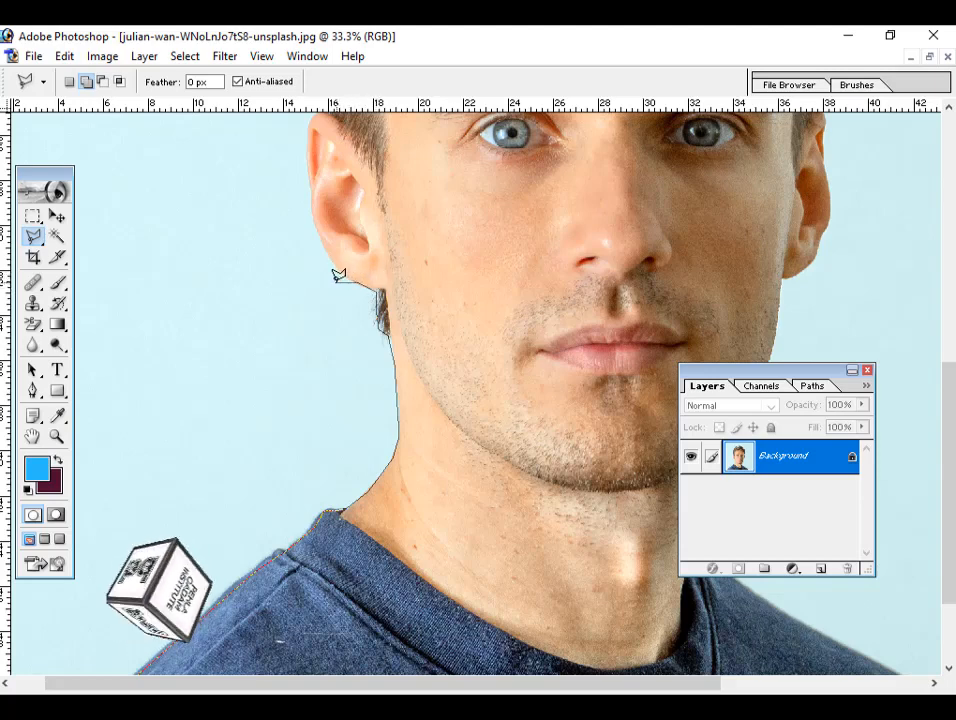
drag(335, 273, 322, 489)
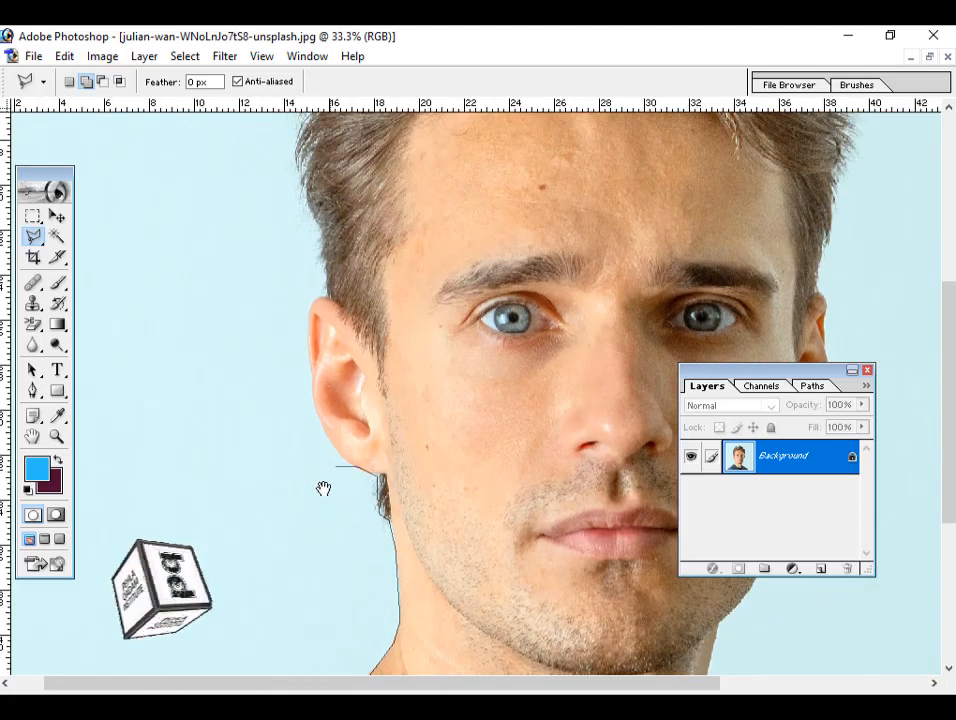
click(325, 433)
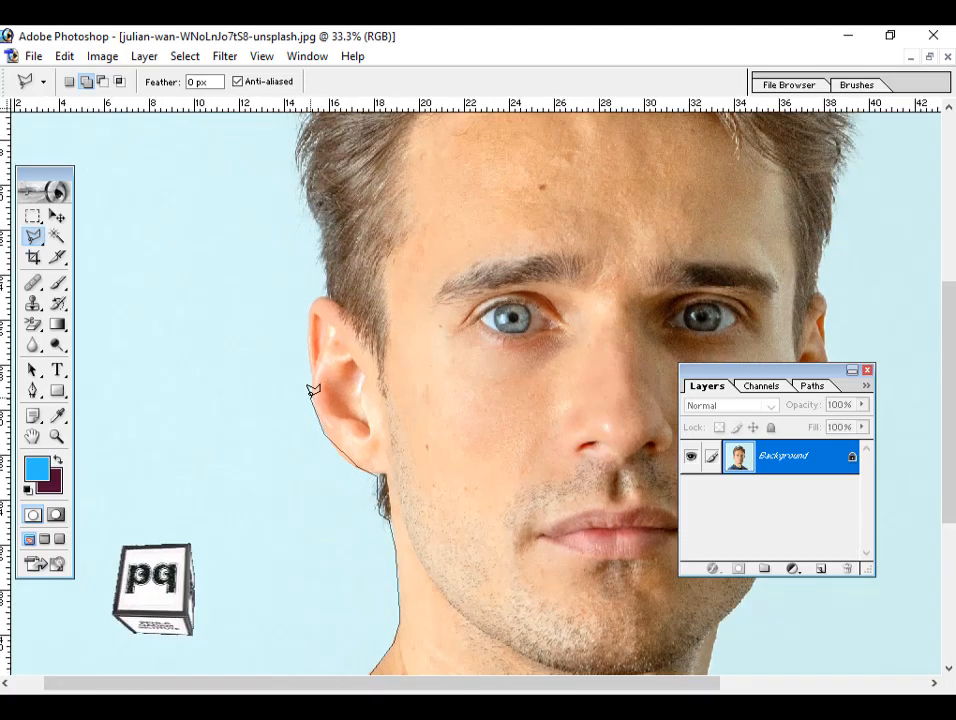
click(311, 393)
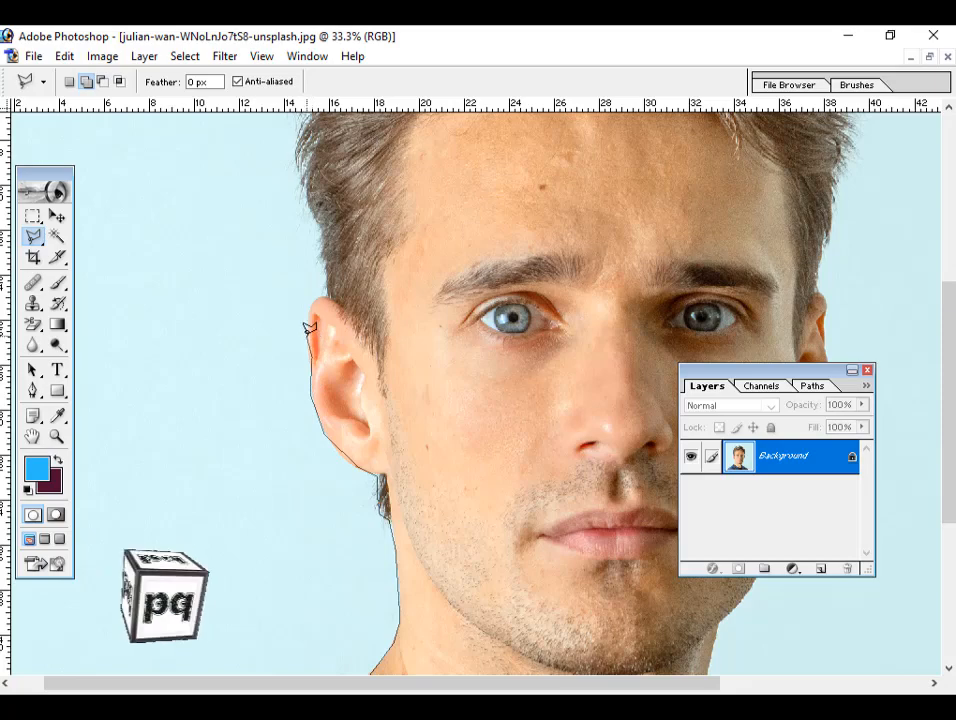
click(307, 333)
click(311, 308)
click(319, 298)
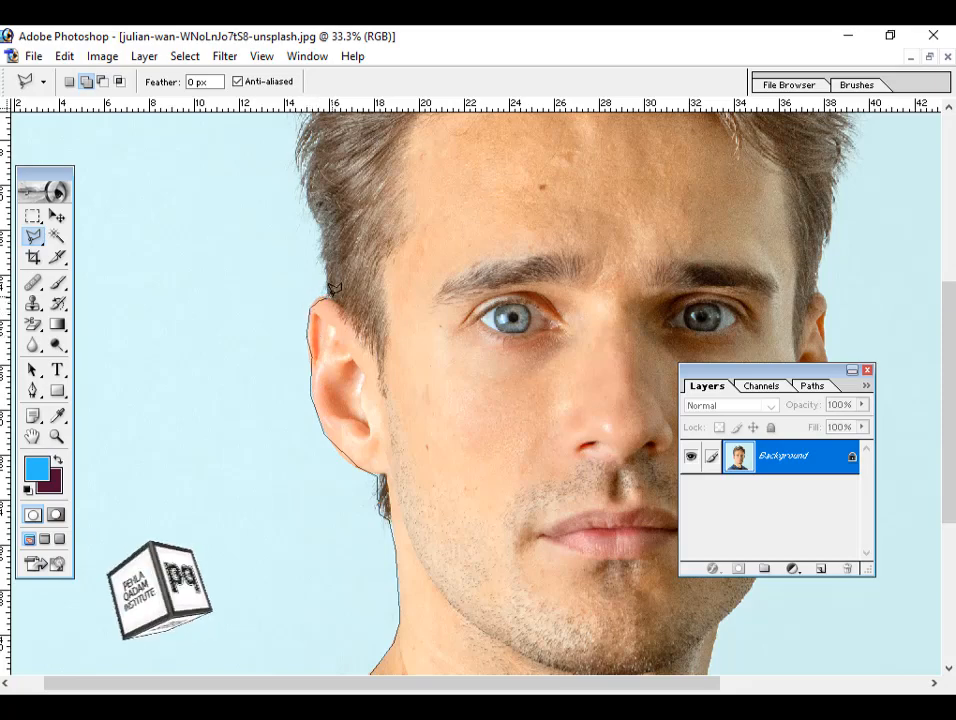
click(328, 296)
Carry the lasso outline loosely around the hair, leaving a margin of blue background over the top of the head.
click(324, 247)
key(space)
drag(263, 377, 130, 647)
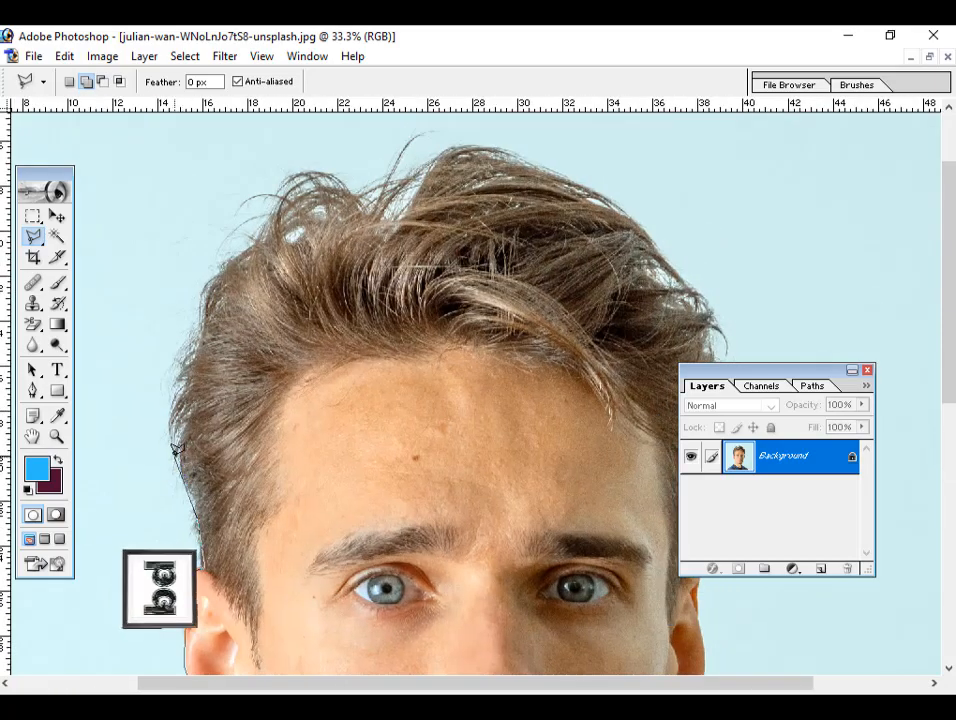
click(154, 405)
click(173, 267)
click(231, 170)
click(323, 140)
drag(412, 145, 266, 253)
click(415, 262)
click(610, 430)
click(611, 501)
drag(611, 501, 611, 175)
click(587, 324)
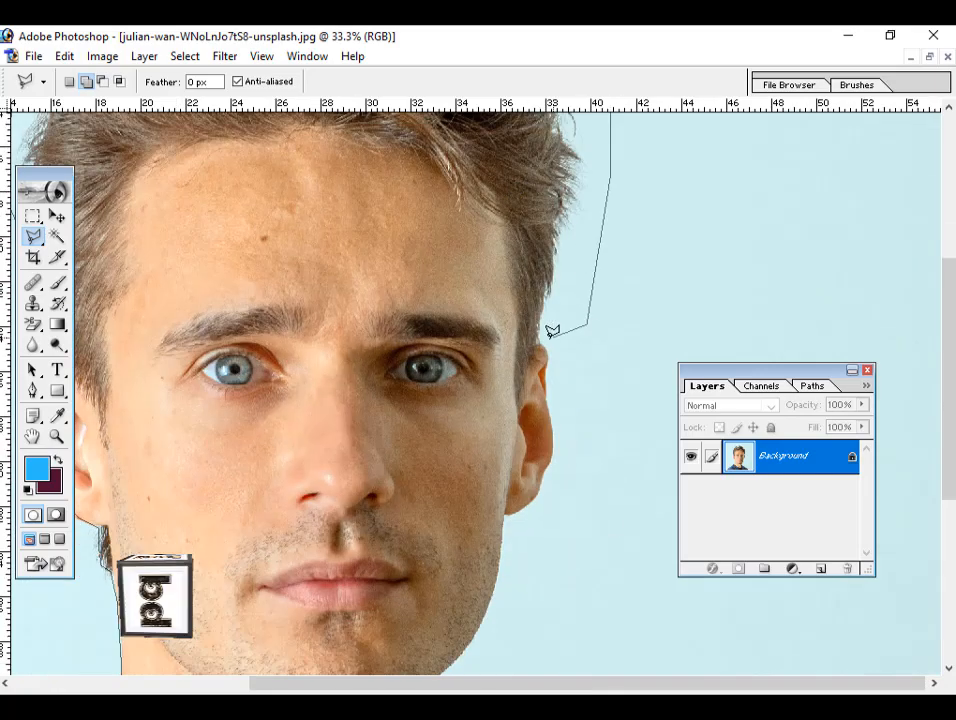
Trace the lasso outline closely around the ear on the image's right side, down to the earlobe.
click(541, 338)
click(548, 351)
click(549, 390)
click(555, 430)
click(551, 463)
click(537, 495)
click(508, 516)
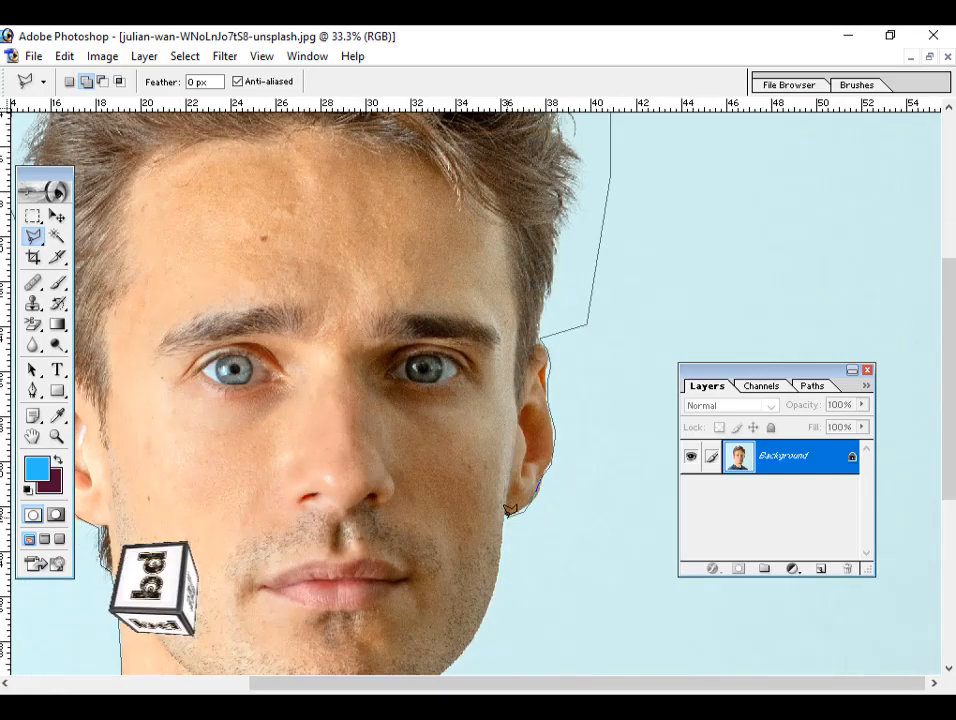
Continue the lasso outline down the jaw, loosely past the neck and along the shoulder on the image's right side.
drag(507, 516, 507, 199)
click(487, 315)
click(456, 373)
click(442, 459)
click(456, 494)
click(518, 538)
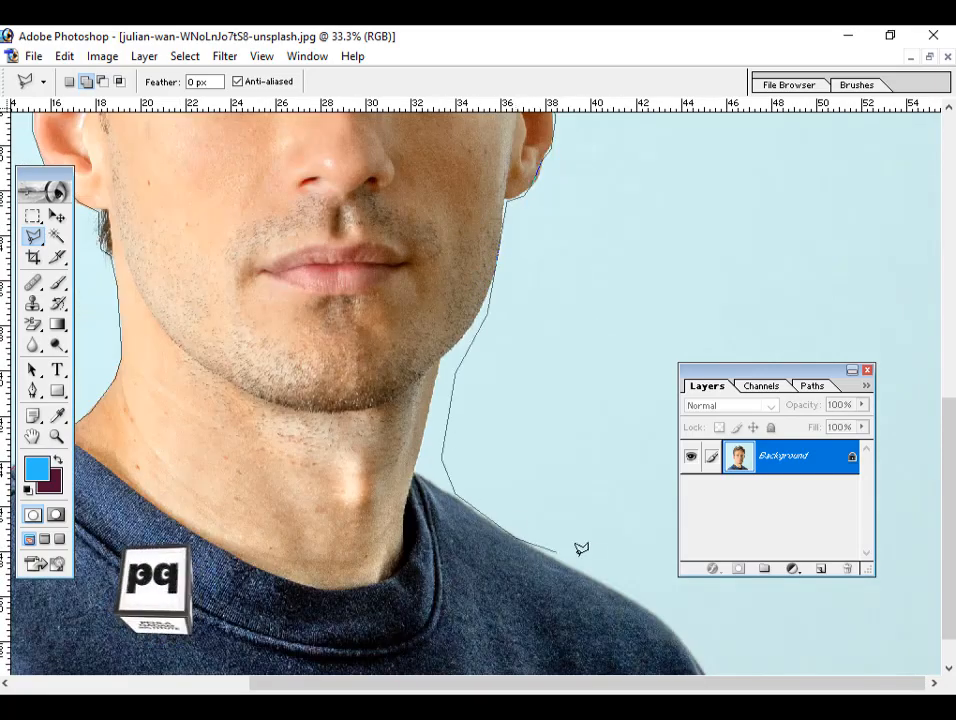
click(634, 601)
drag(634, 601, 630, 515)
click(673, 583)
click(694, 608)
click(722, 661)
Run the lasso outline below the image's lower edge and back to its starting point to close the selection.
key(ctrl+minus)
key(ctrl+minus)
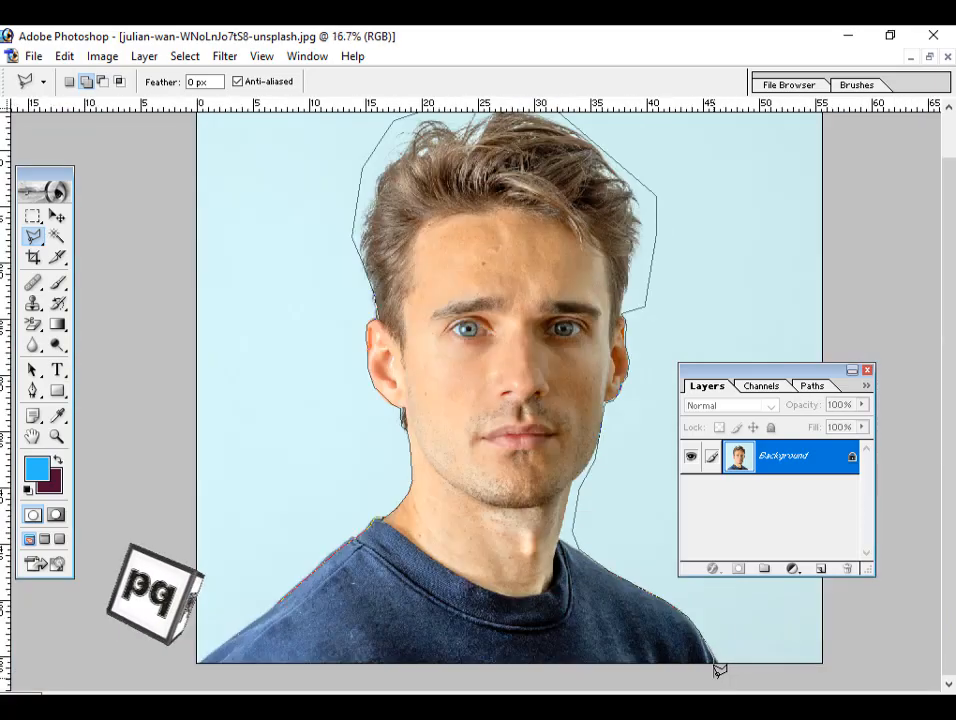
click(718, 678)
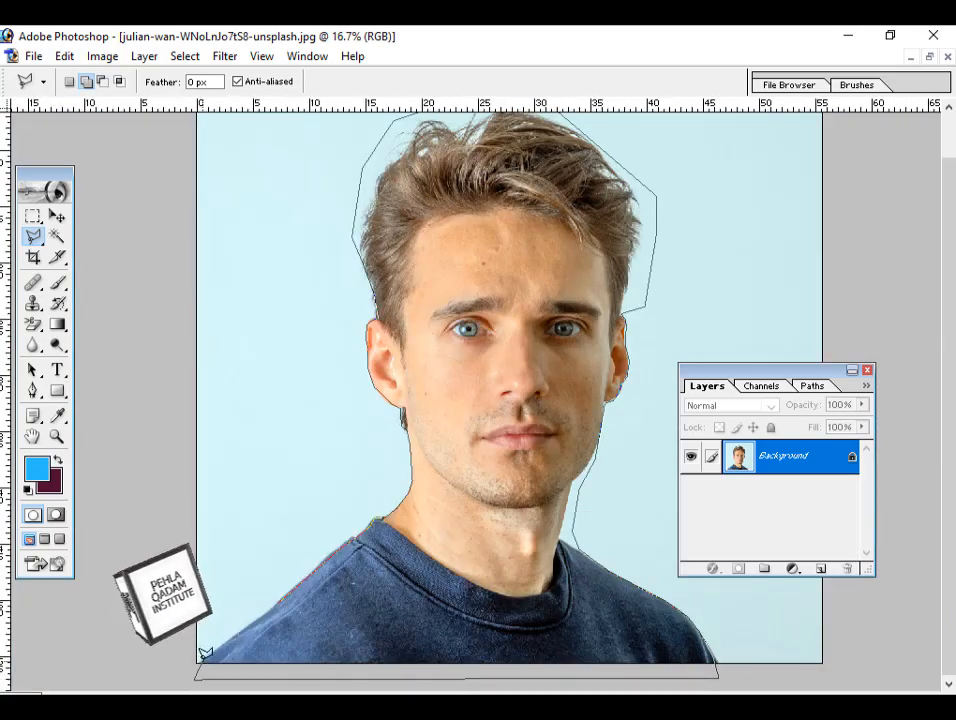
click(273, 607)
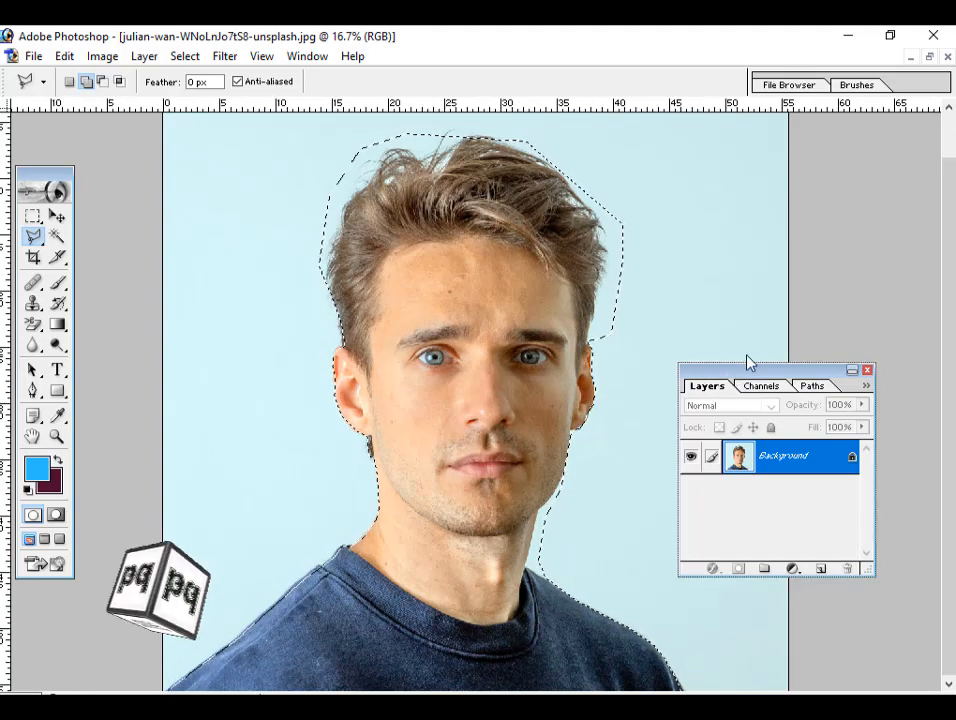
Copy the selected man onto a new layer and delete the Background layer.
drag(749, 363, 773, 329)
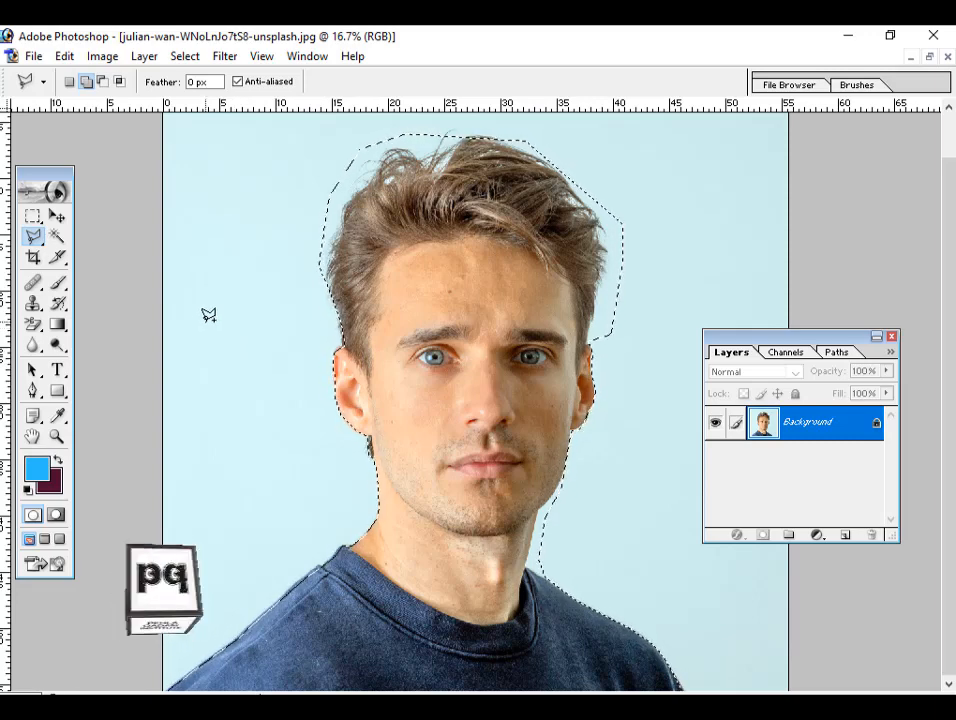
key(ctrl+j)
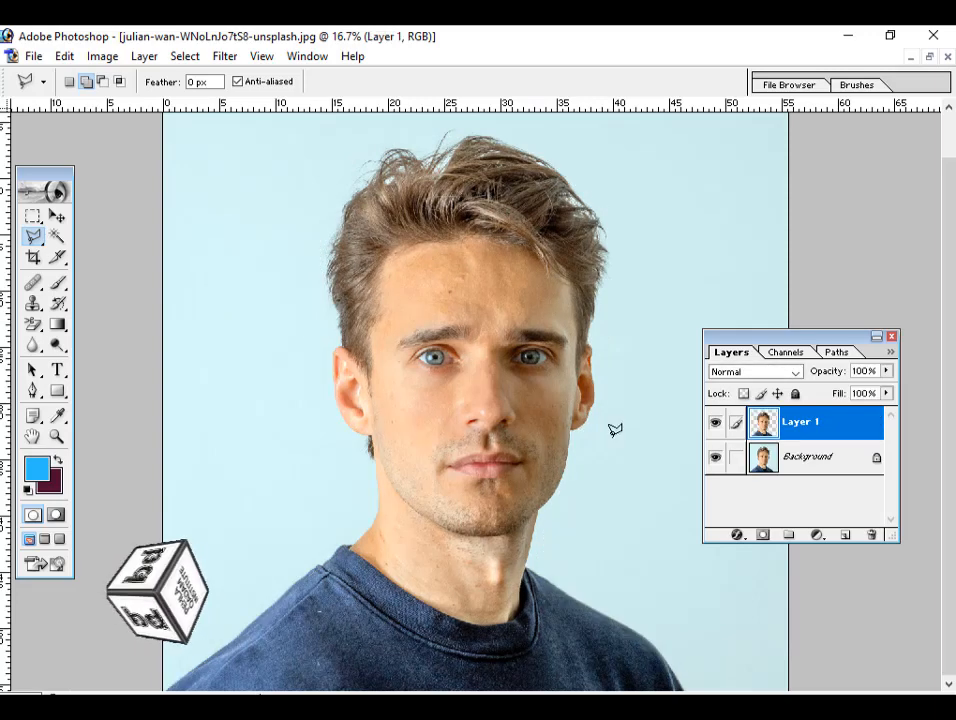
click(805, 460)
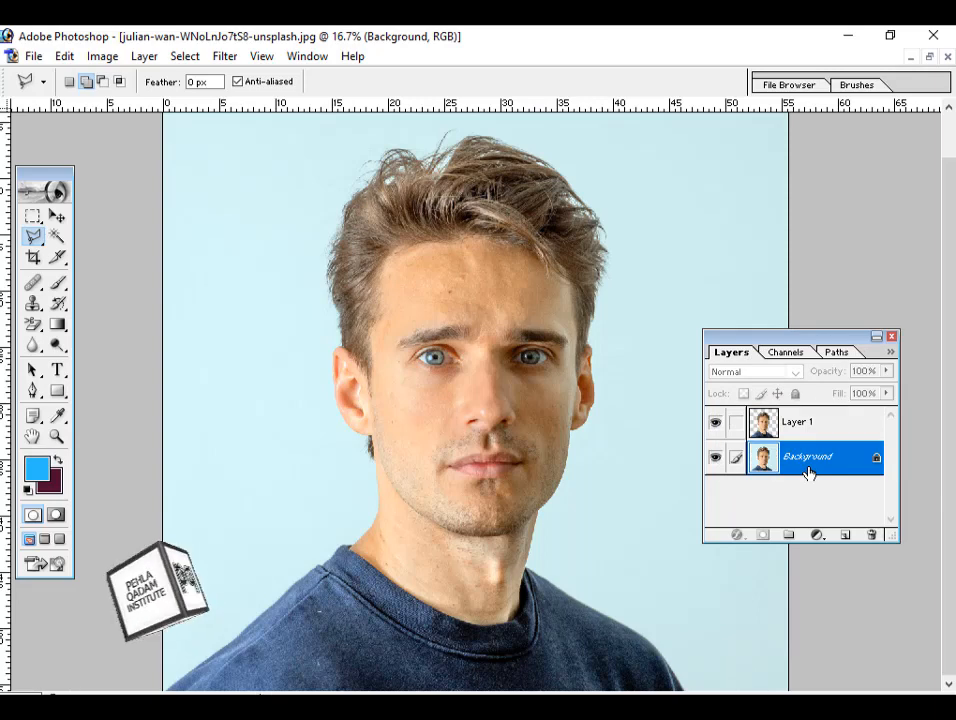
drag(805, 460, 871, 535)
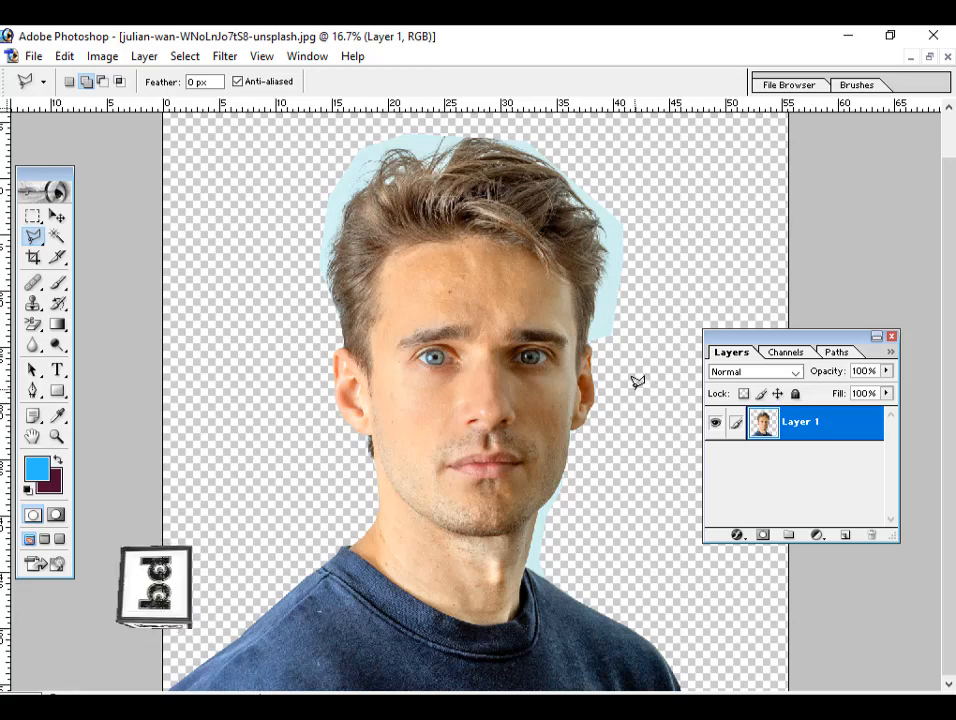
Erase the blue background around both sides of the hair with the Magic Eraser at tolerance 32.
key(ctrl+minus)
key(ctrl+plus)
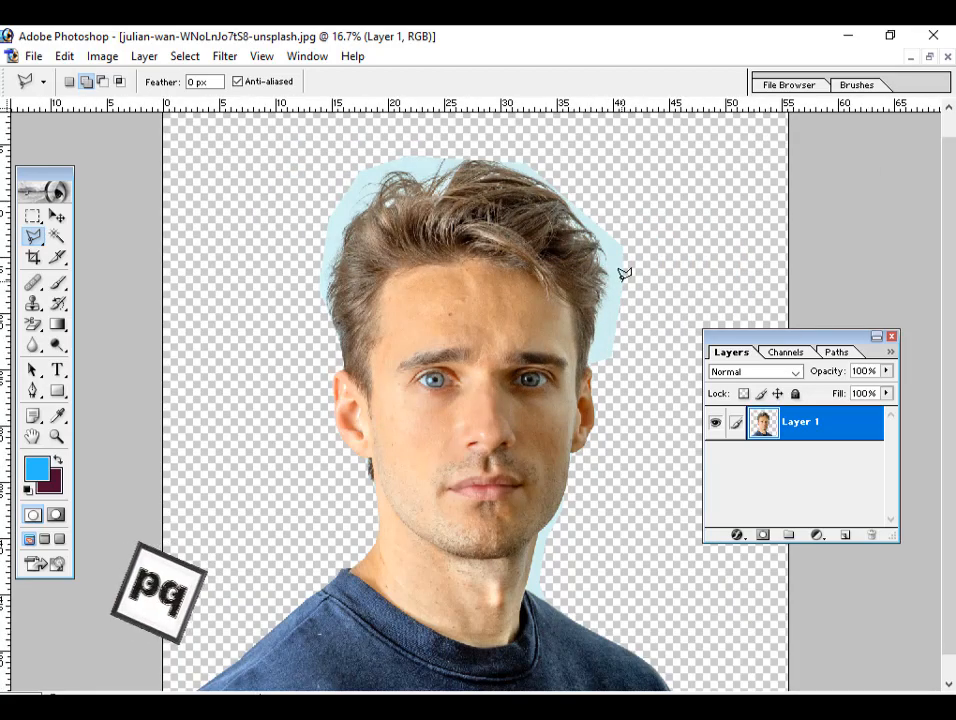
click(33, 328)
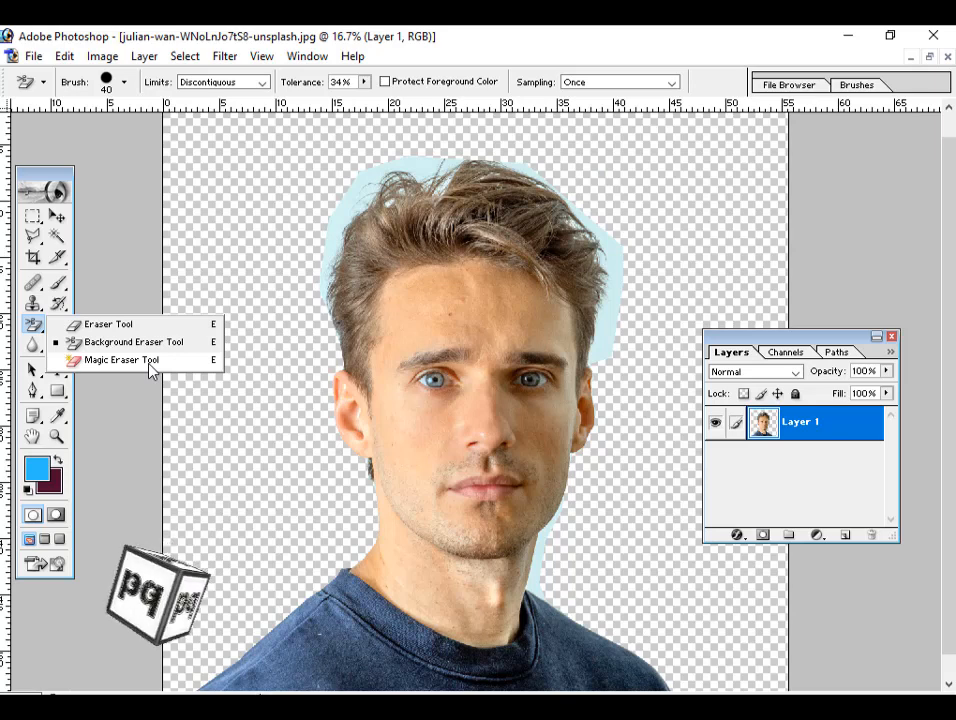
click(121, 360)
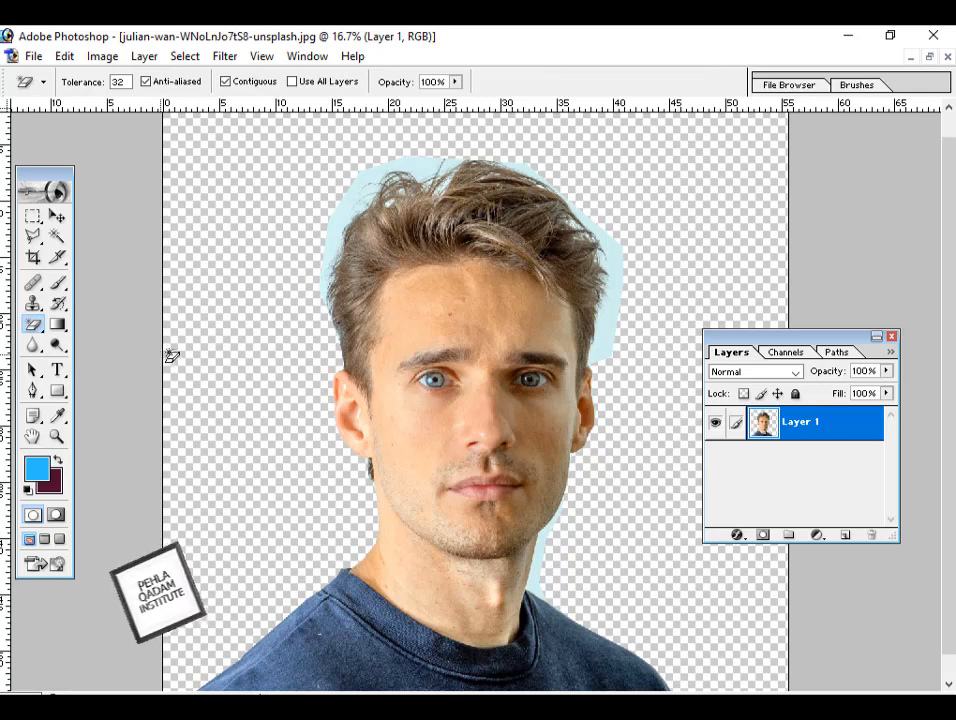
click(353, 207)
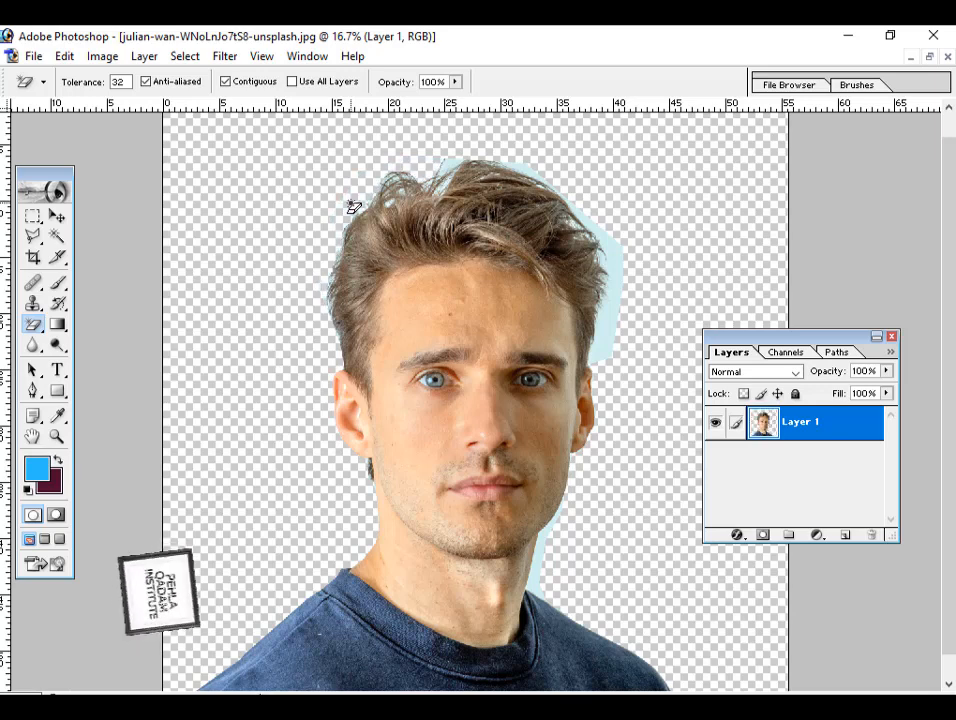
click(620, 265)
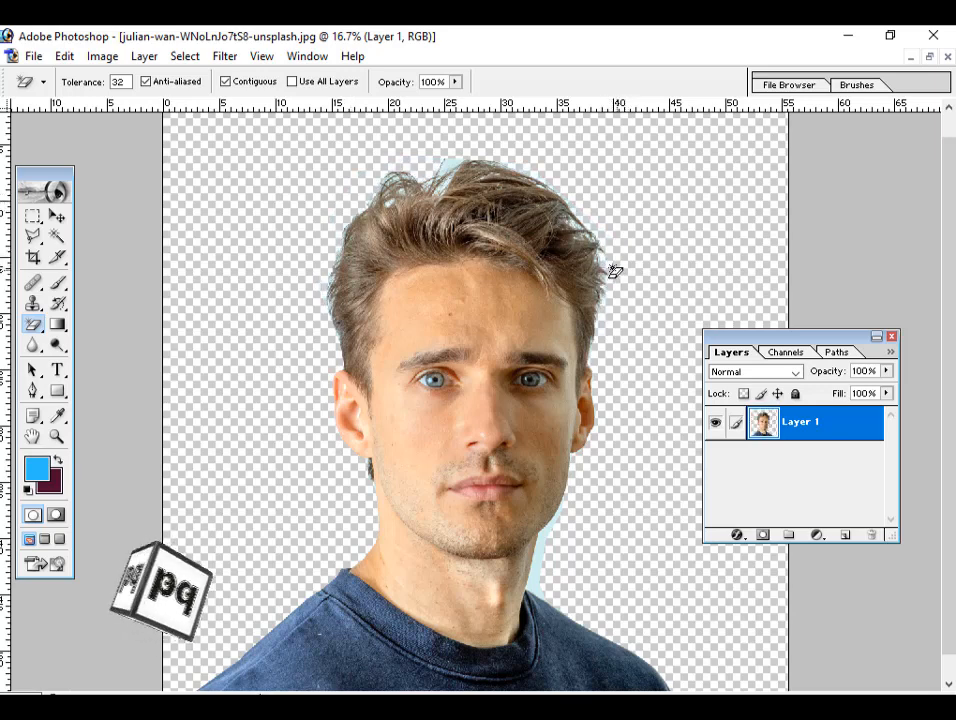
Erase the remaining blue patch between the hair strands on top of the head with the Magic Eraser.
key(ctrl+plus)
key(ctrl+plus)
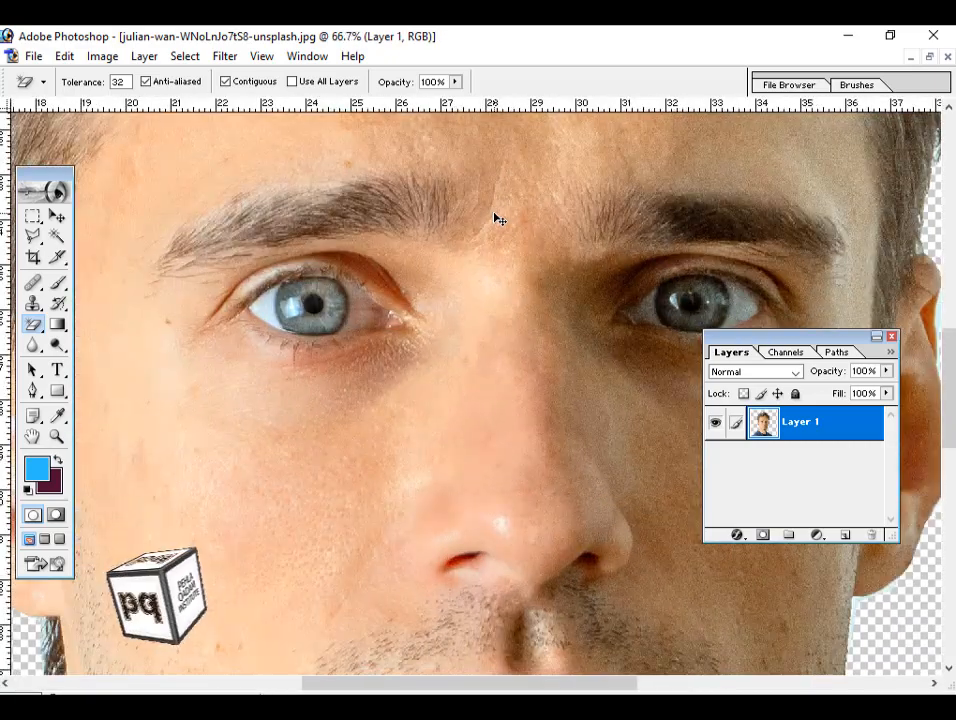
scroll(387, 227, up, 5)
scroll(387, 227, up, 5)
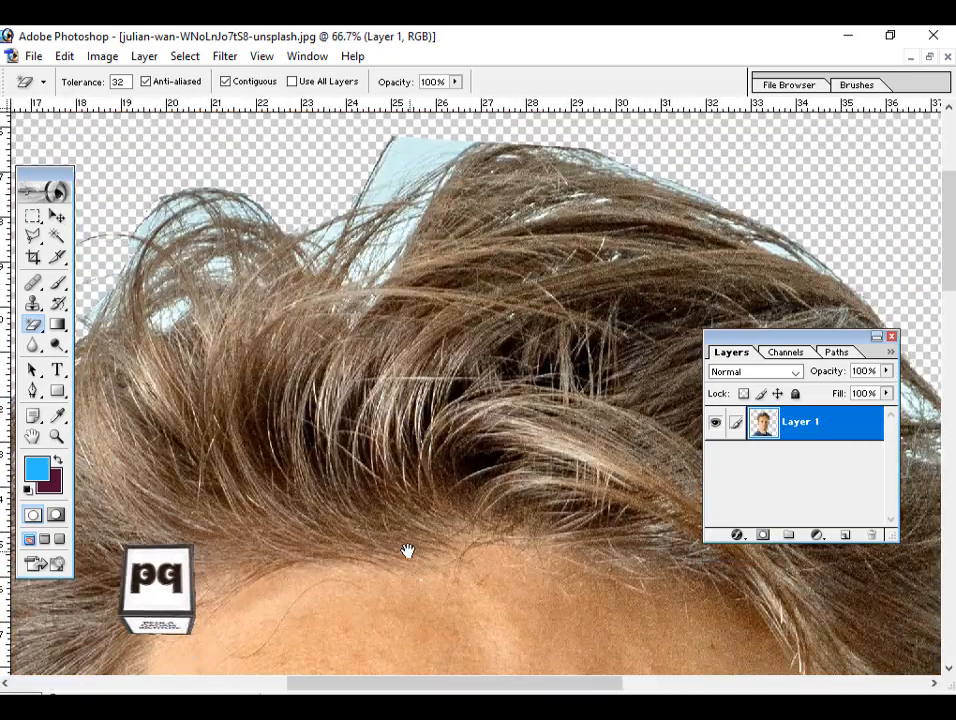
click(366, 343)
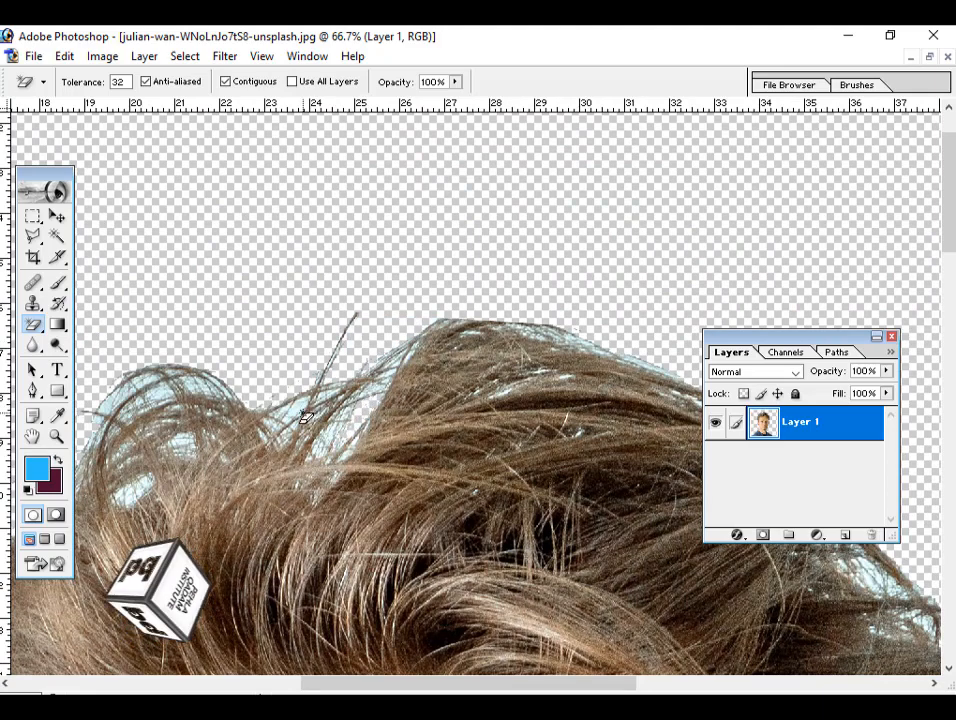
drag(290, 443, 468, 338)
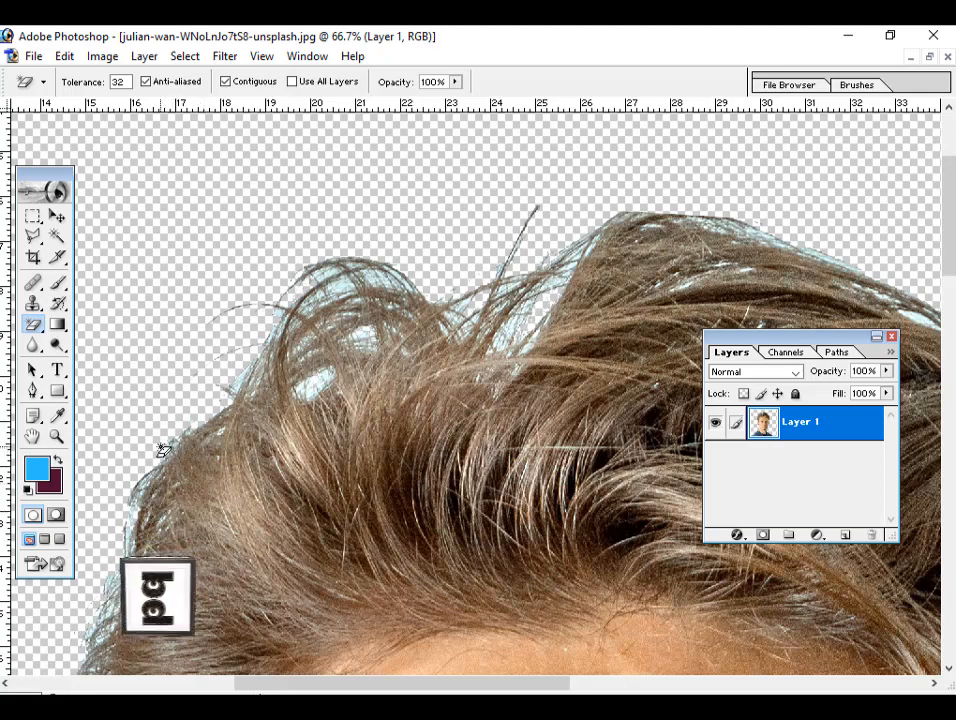
Erase the leftover blue strip beside the neck on the image's right side with the Magic Eraser.
key(ctrl+minus)
key(ctrl+minus)
key(ctrl+minus)
key(ctrl+minus)
key(ctrl+minus)
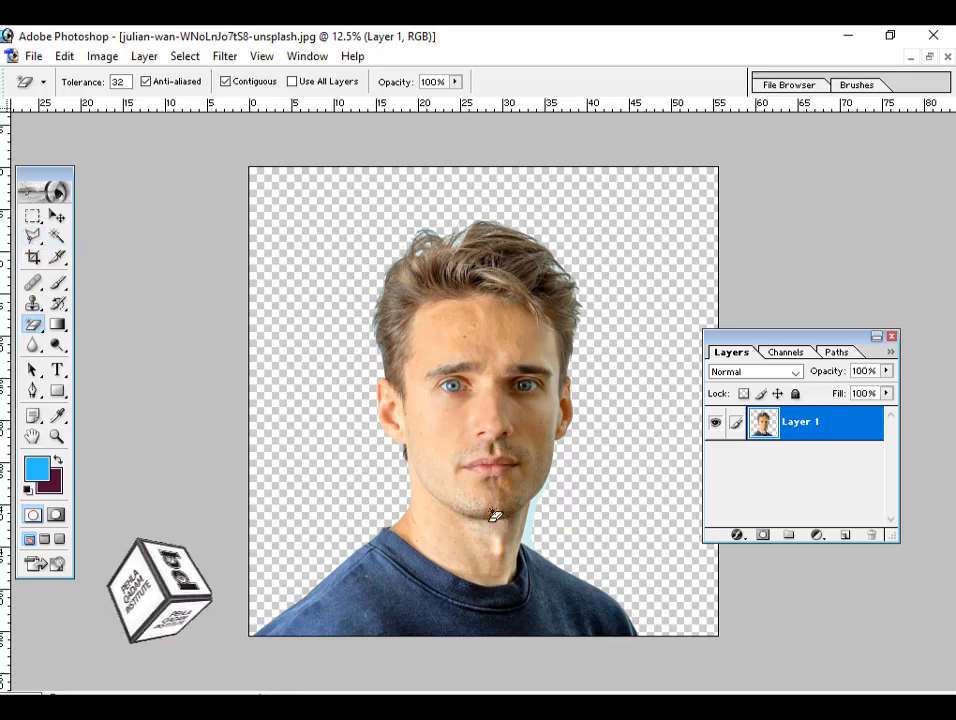
click(531, 520)
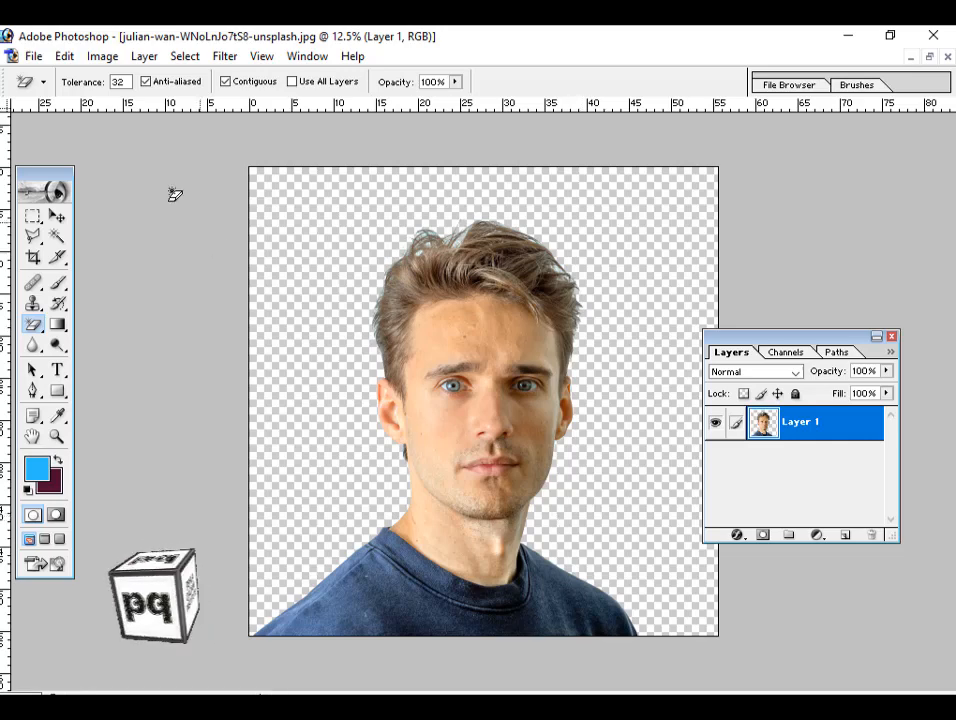
Open the purple-red moonlit lake picture from the "fantasy _ Google Search" folder inside Wallpaper.
click(35, 58)
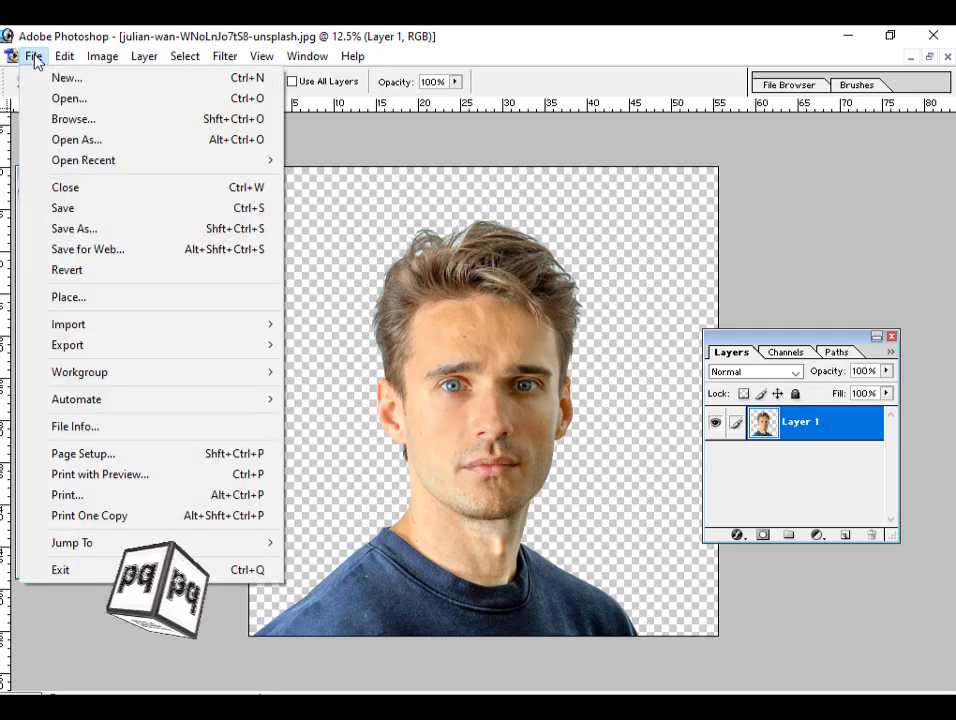
click(66, 98)
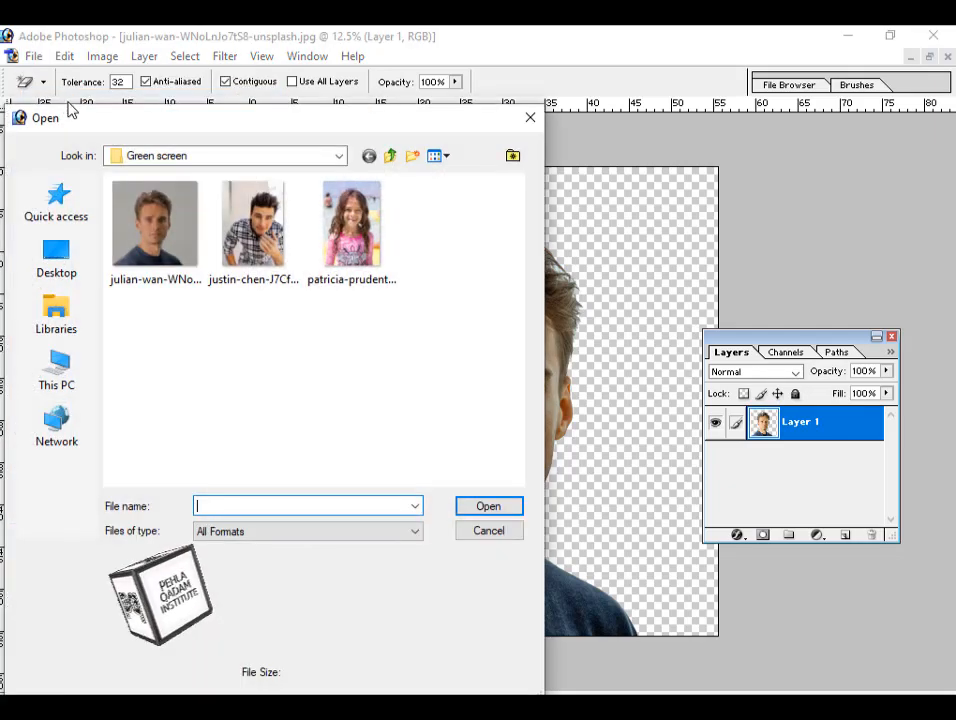
click(391, 157)
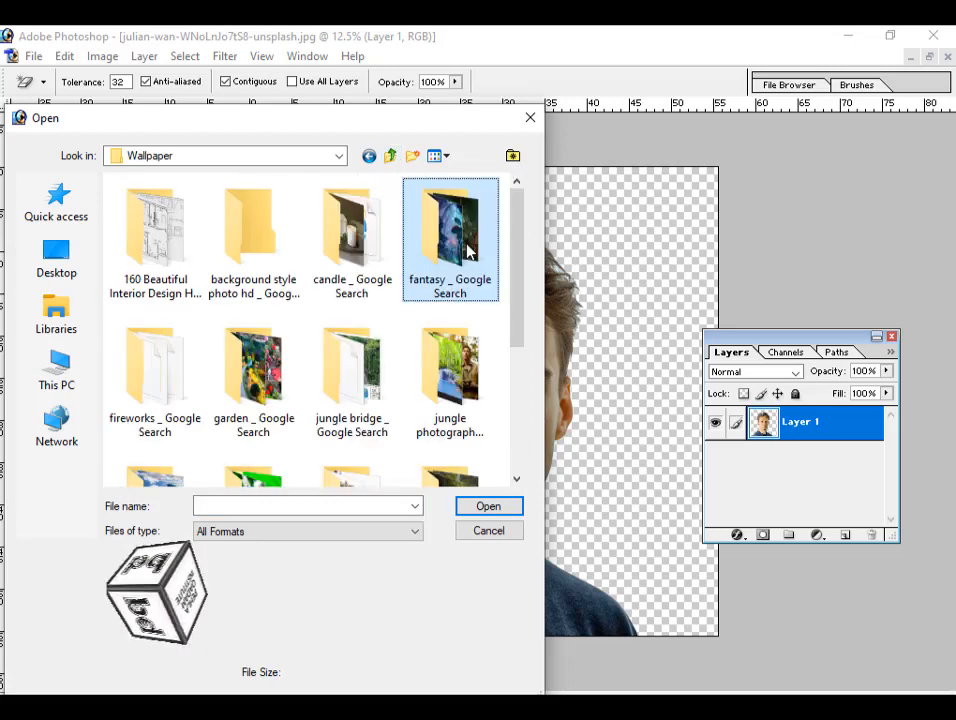
double_click(467, 250)
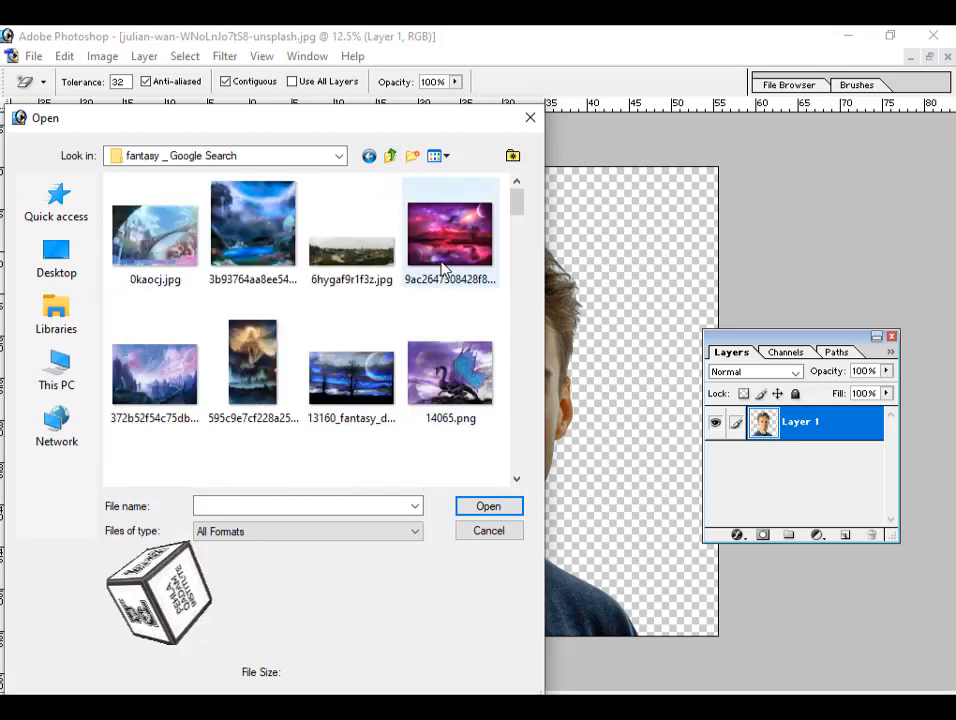
double_click(449, 235)
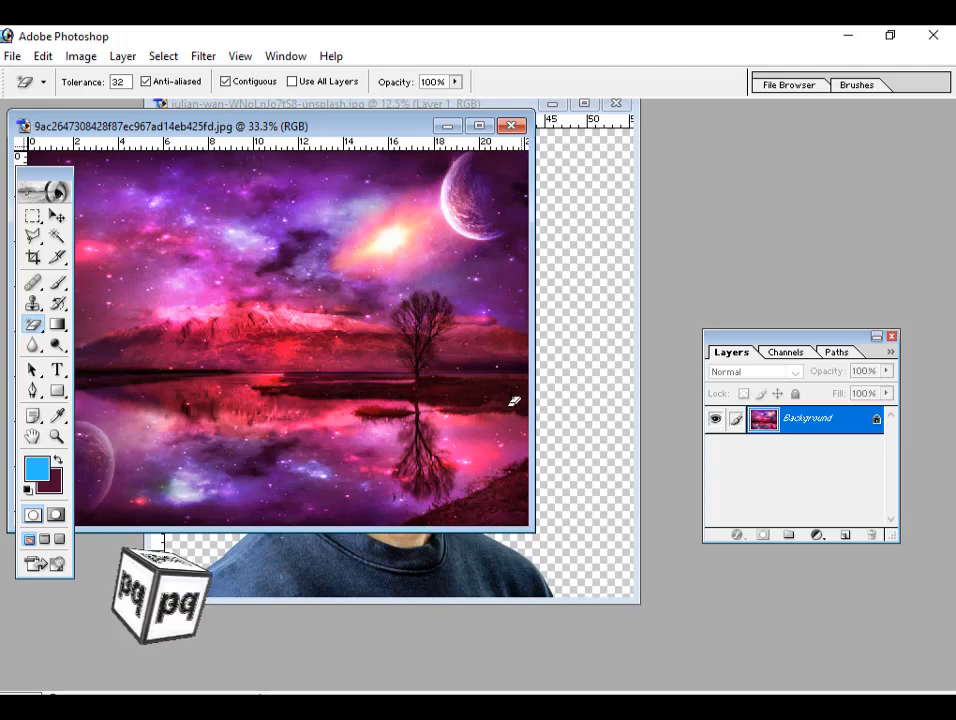
Copy the lake picture into the cut-out man's document as a new layer and close the source picture.
click(58, 218)
drag(380, 135, 161, 170)
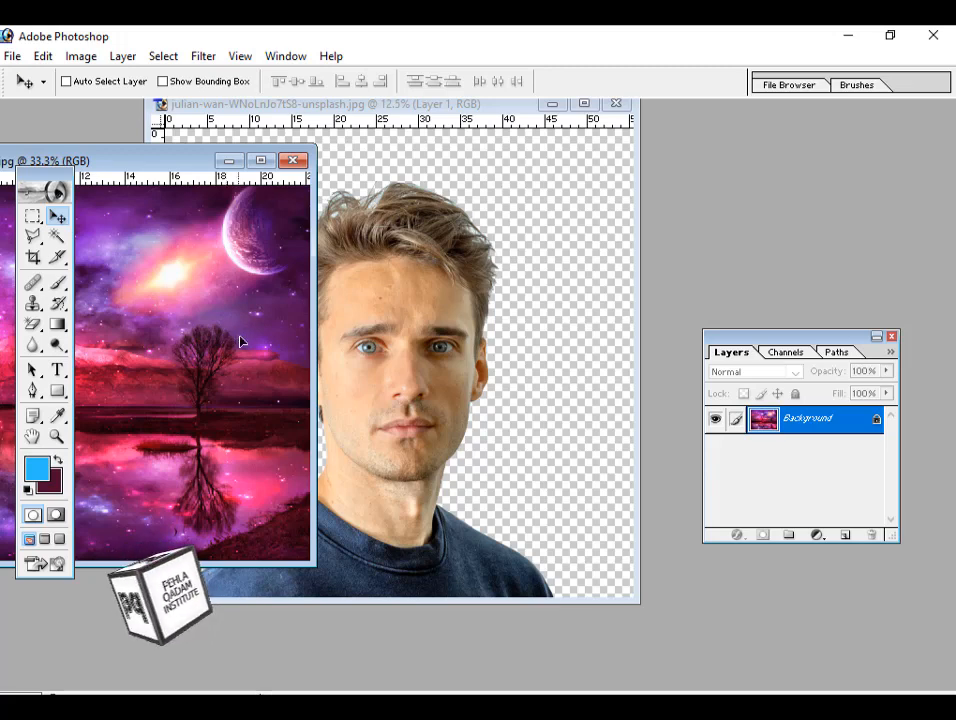
click(539, 355)
key(ctrl+v)
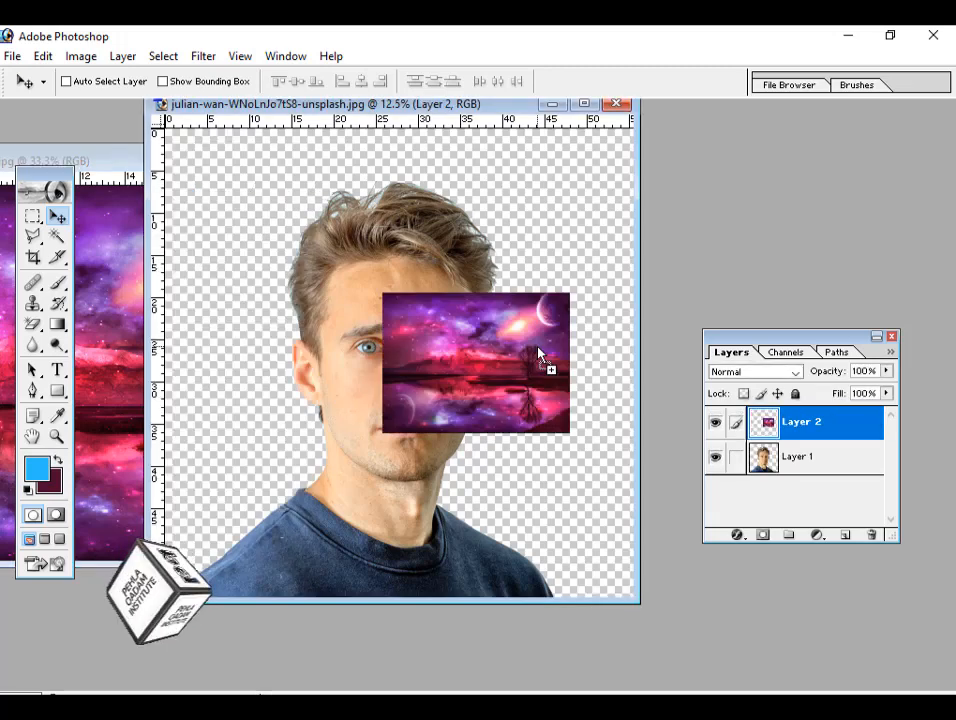
click(97, 224)
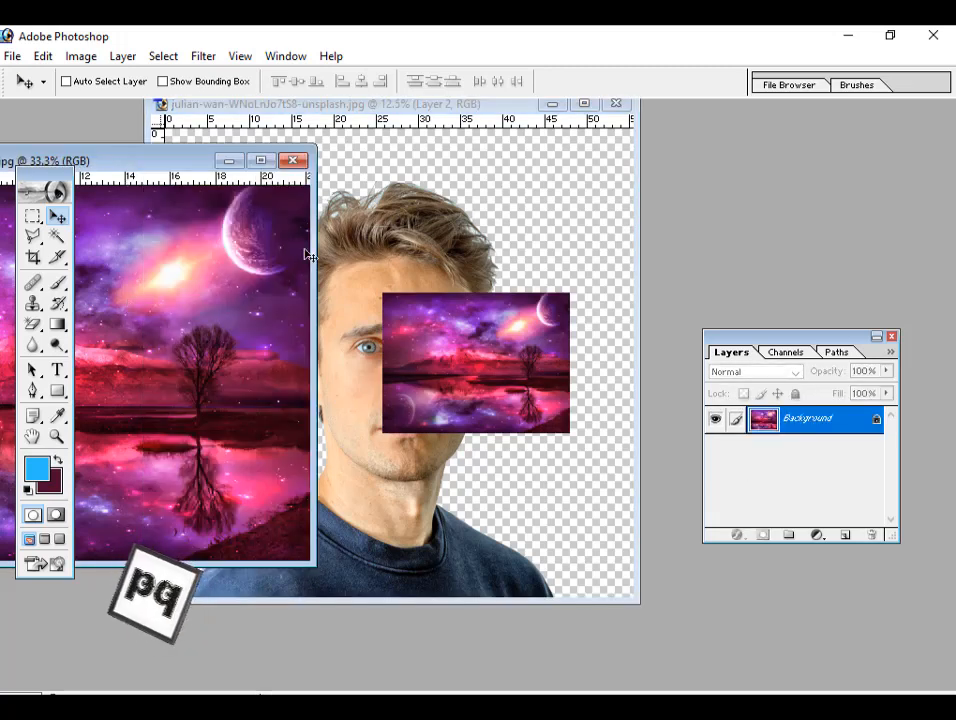
click(293, 160)
Place the lake layer beneath the man's layer and scale it proportionally to about 386.9% to fill the canvas.
drag(495, 373, 390, 345)
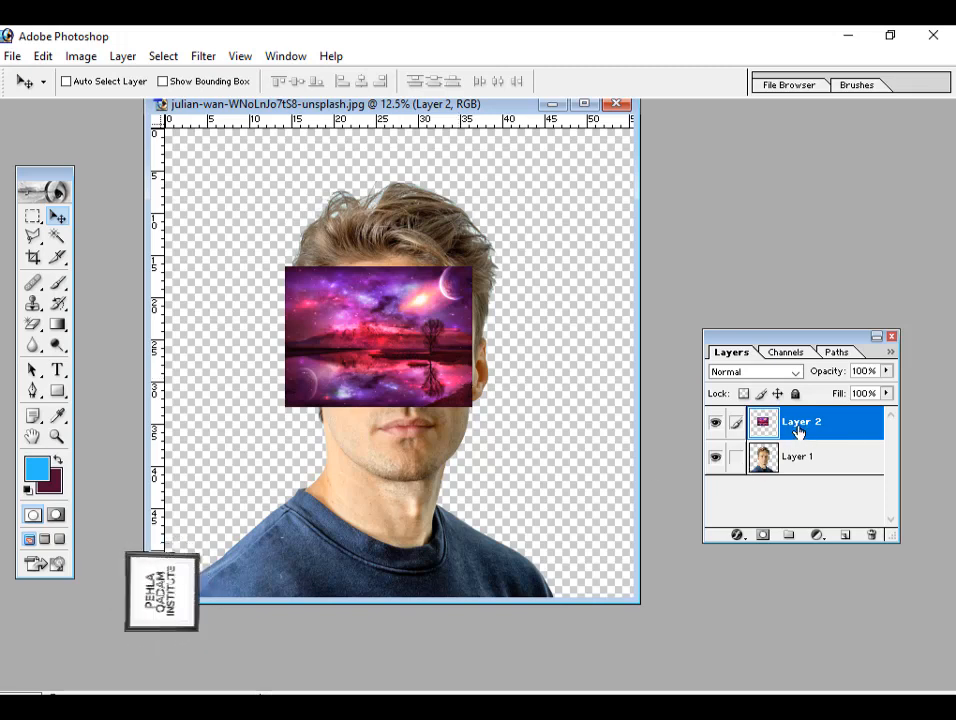
drag(807, 434, 805, 474)
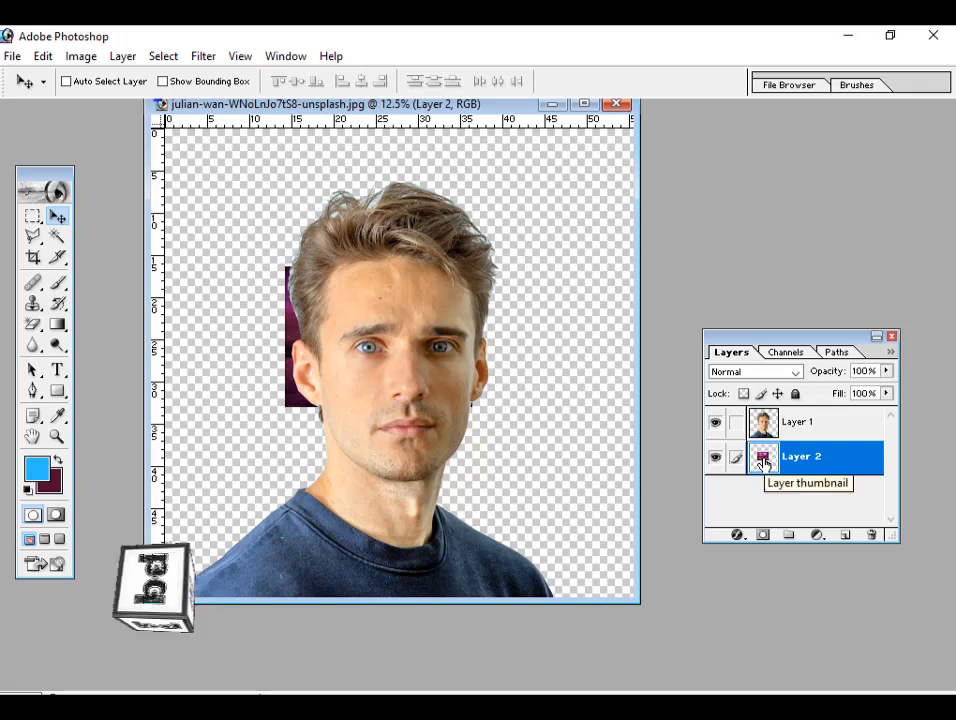
click(42, 57)
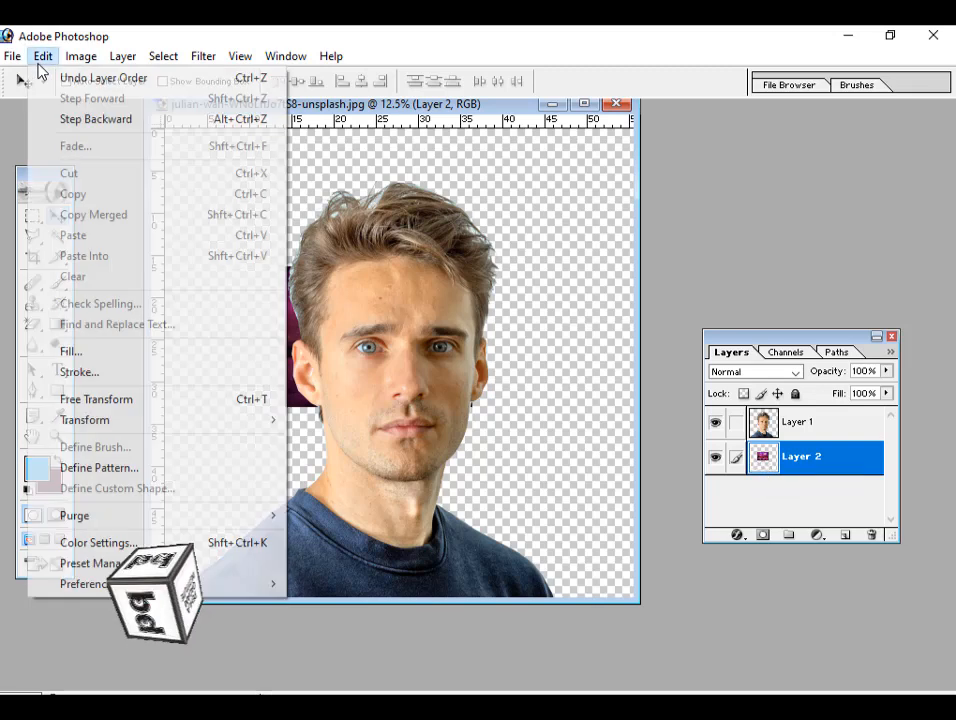
mouse_move(217, 428)
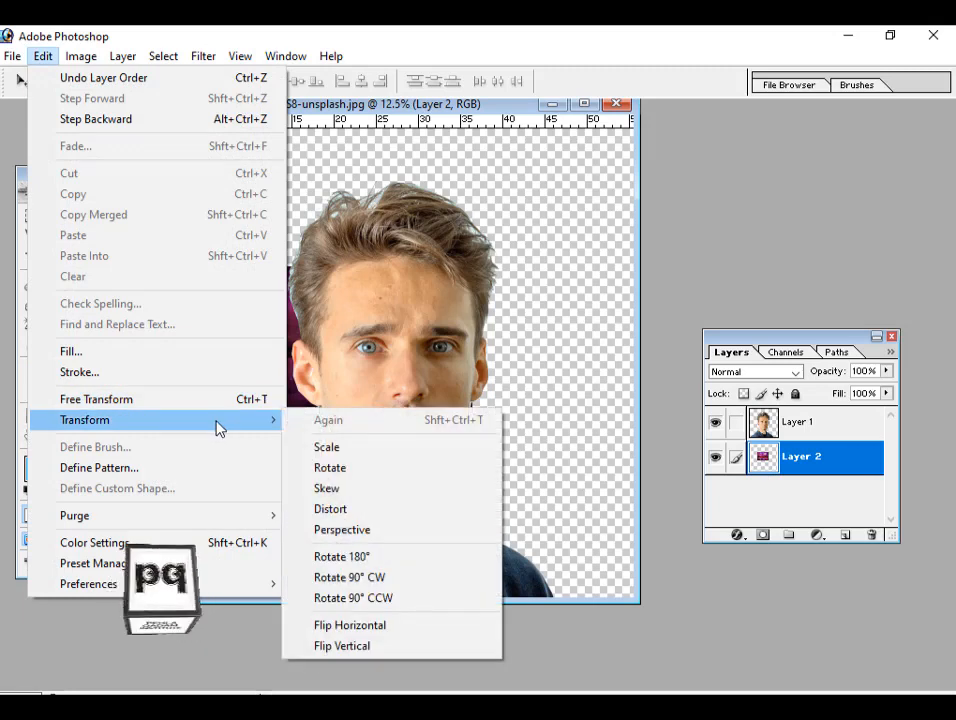
click(327, 447)
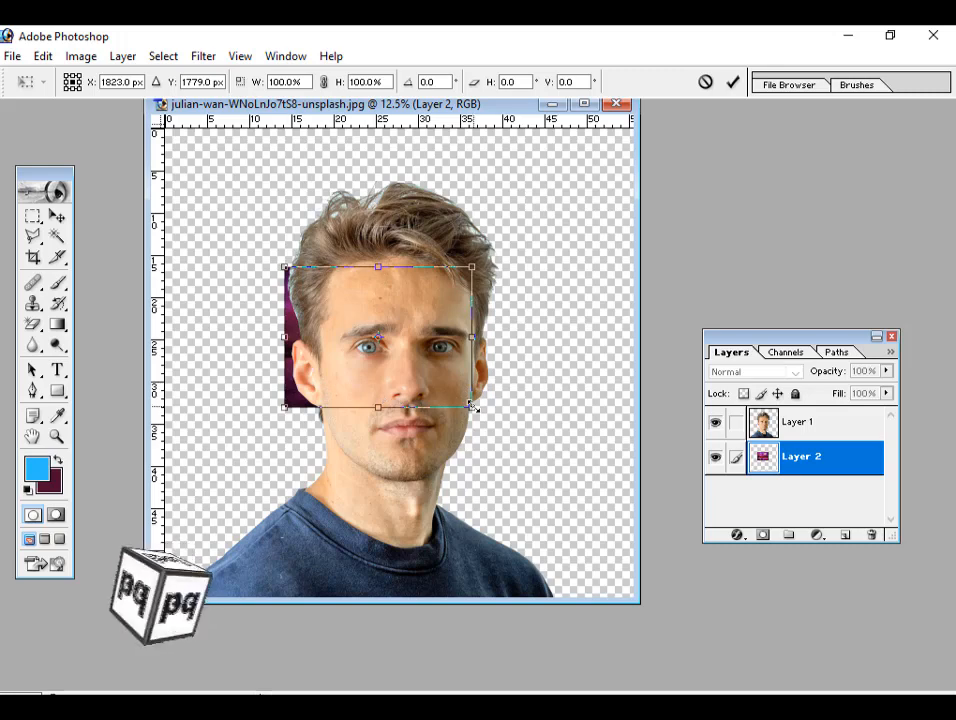
drag(471, 406, 728, 623)
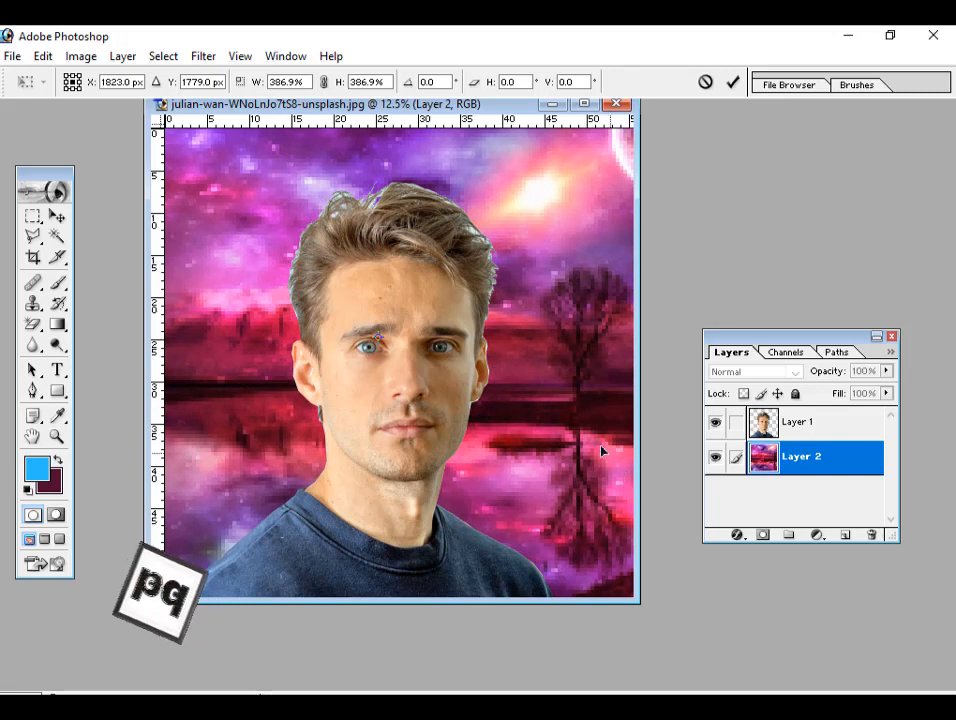
key(Return)
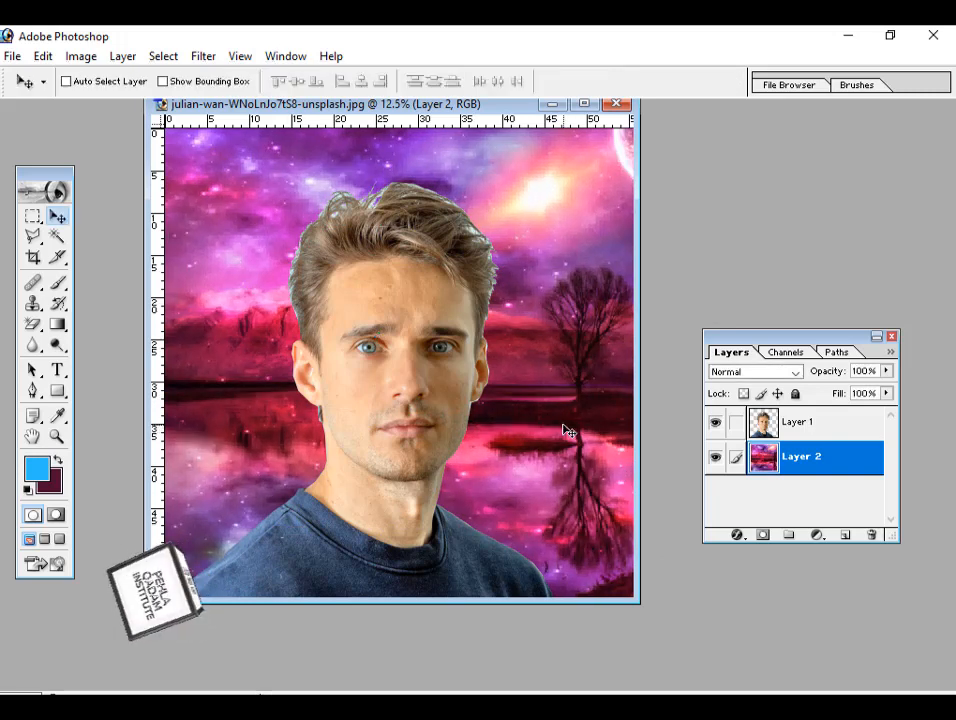
click(12, 56)
click(63, 212)
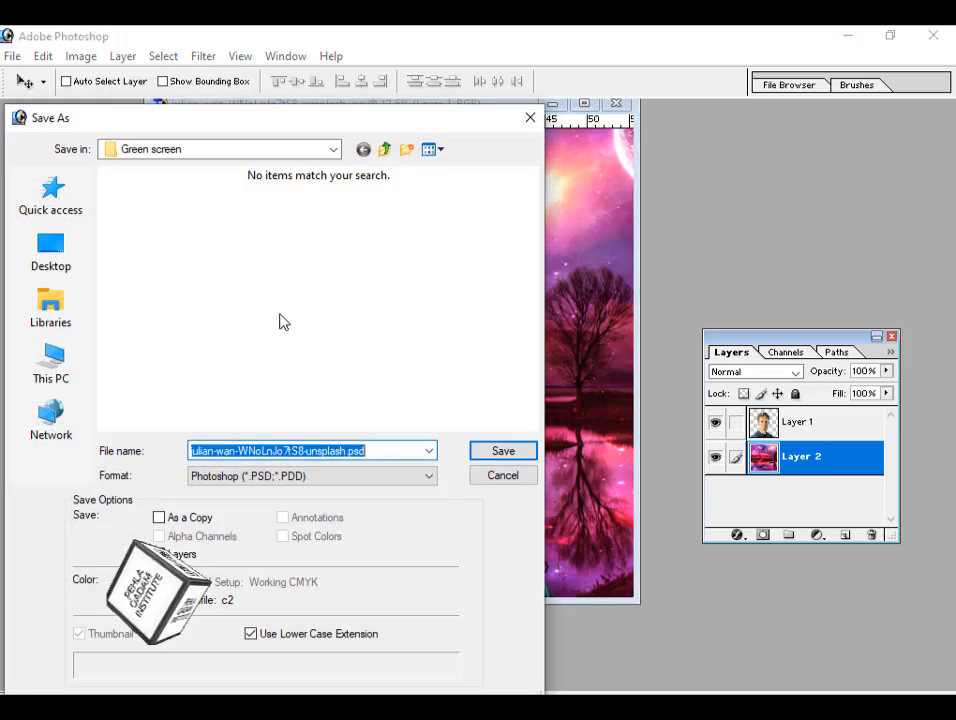
click(480, 478)
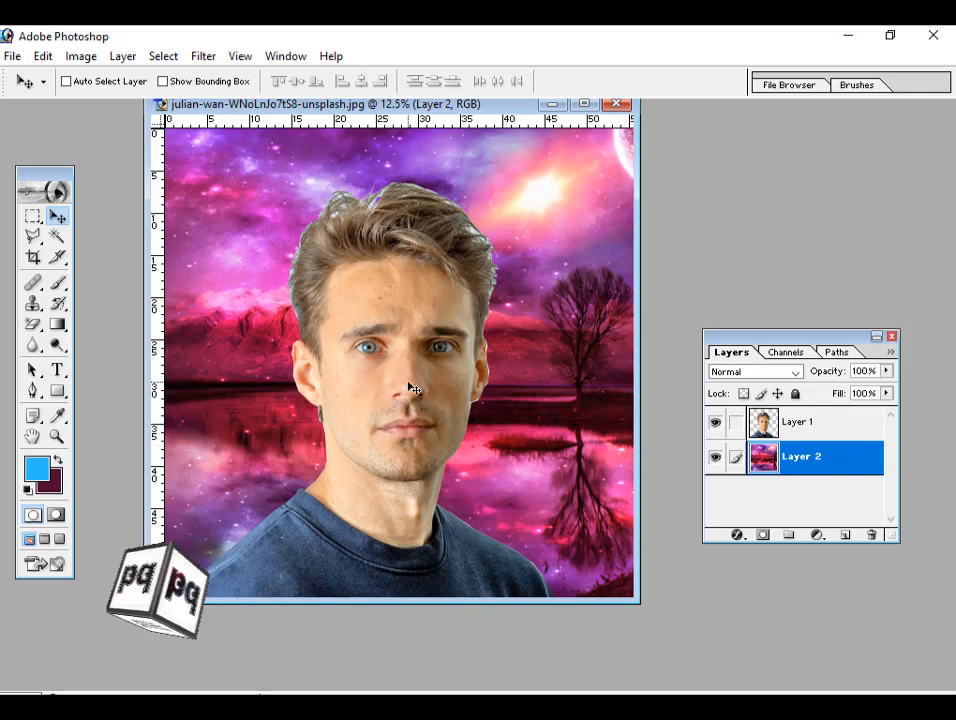
Duplicate the man's layer and transform the copy to about 45.2%, placed in the upper-left corner of the canvas.
click(762, 424)
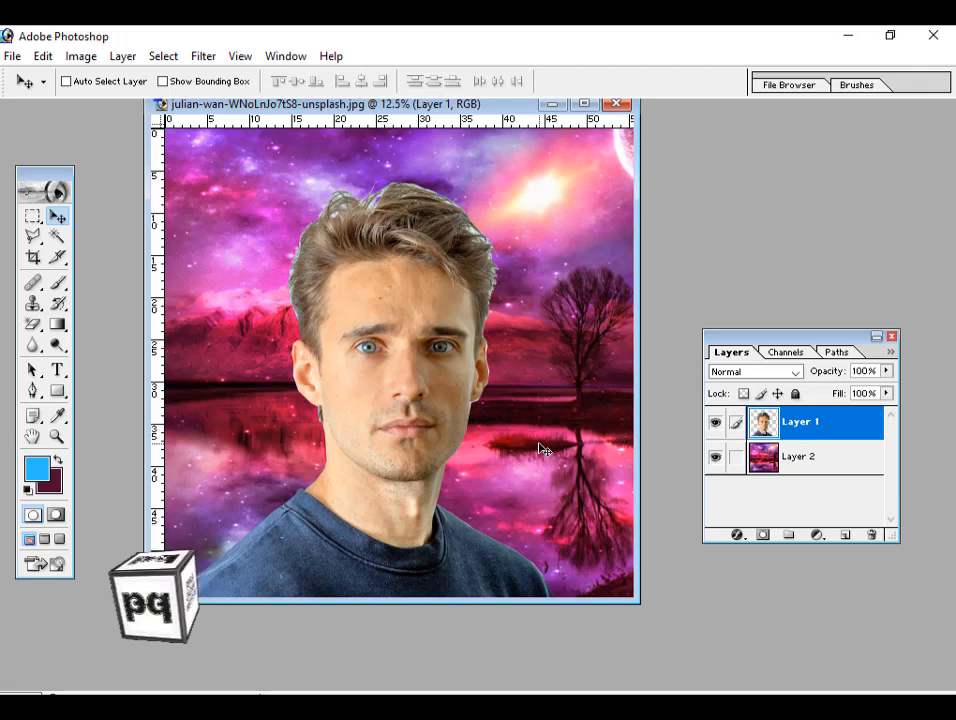
key(ctrl+j)
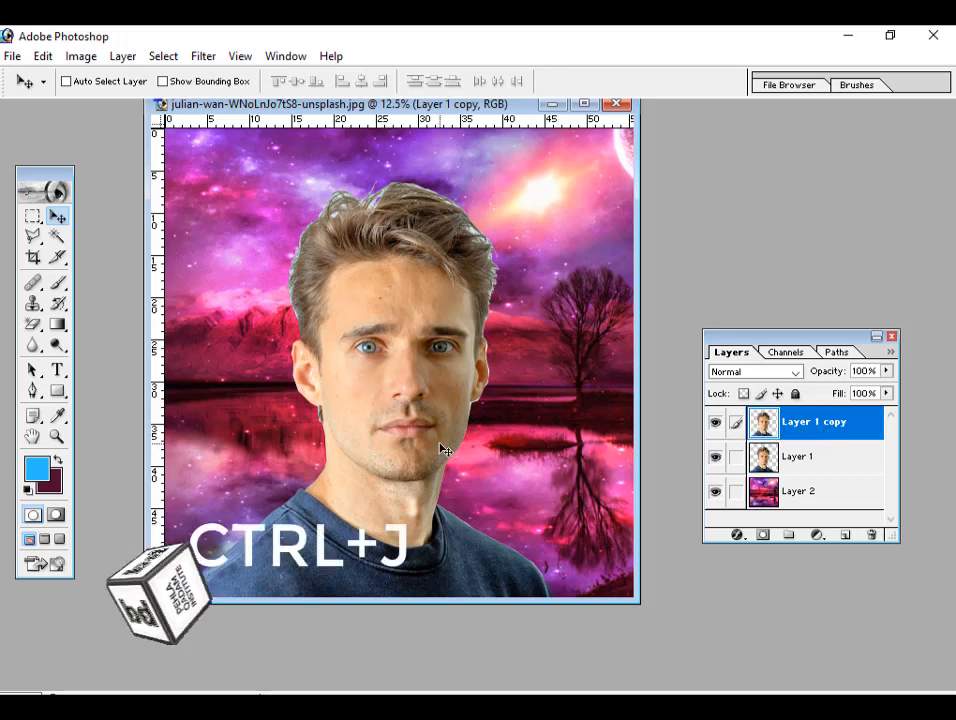
click(41, 57)
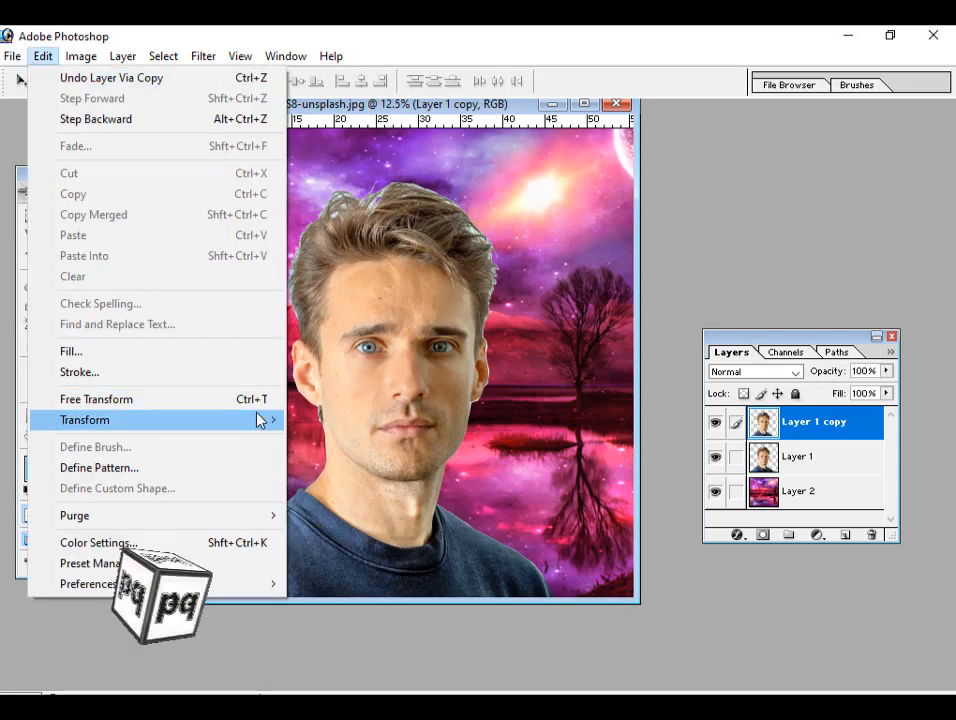
mouse_move(258, 418)
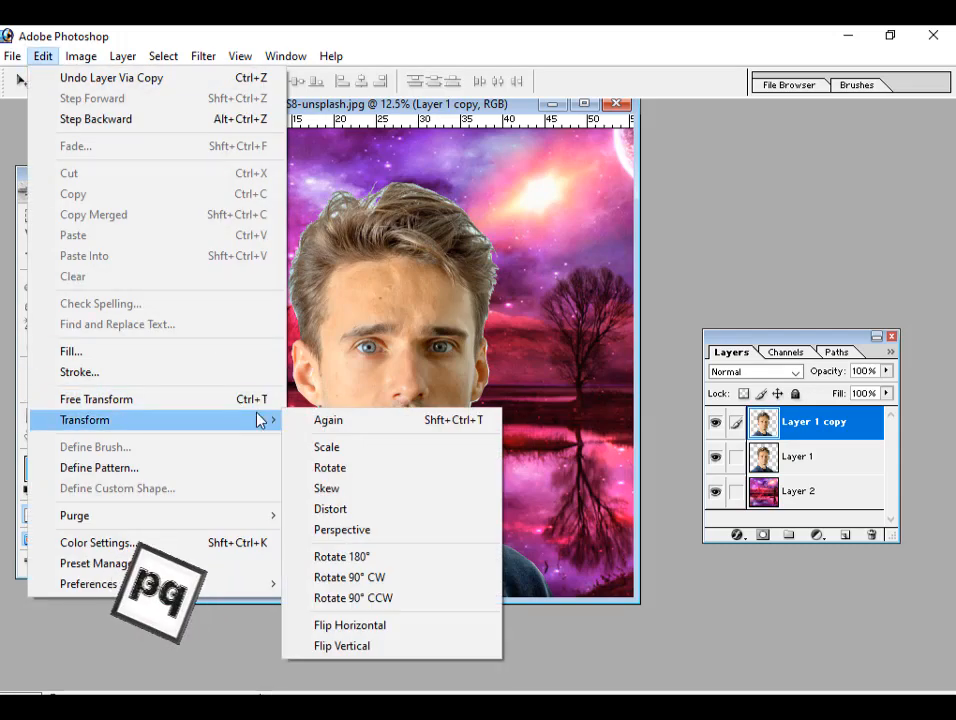
click(362, 448)
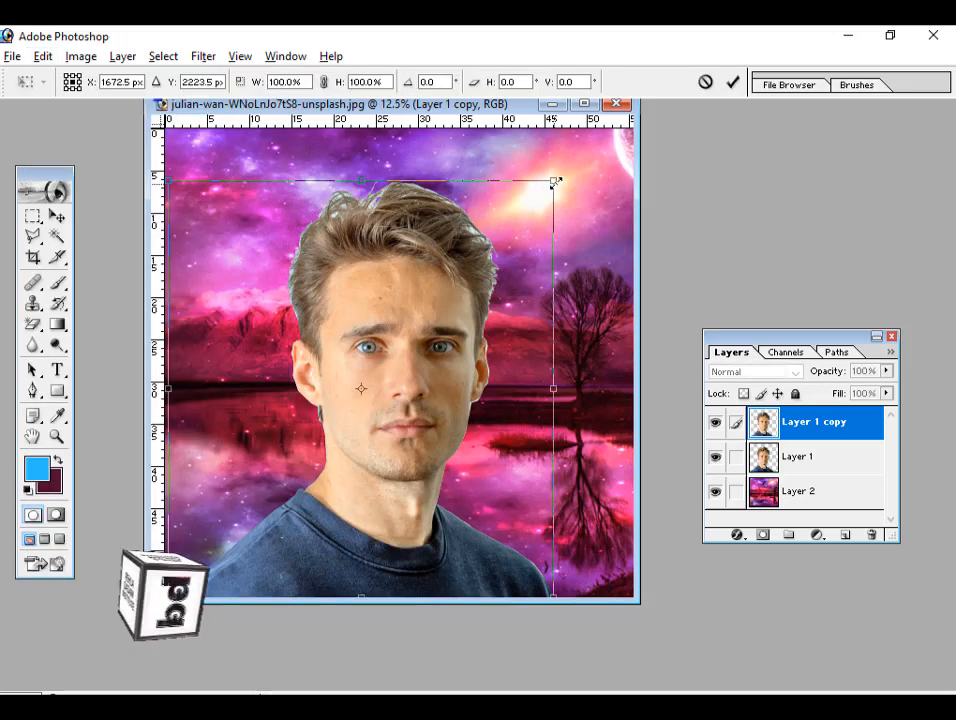
drag(553, 181, 466, 313)
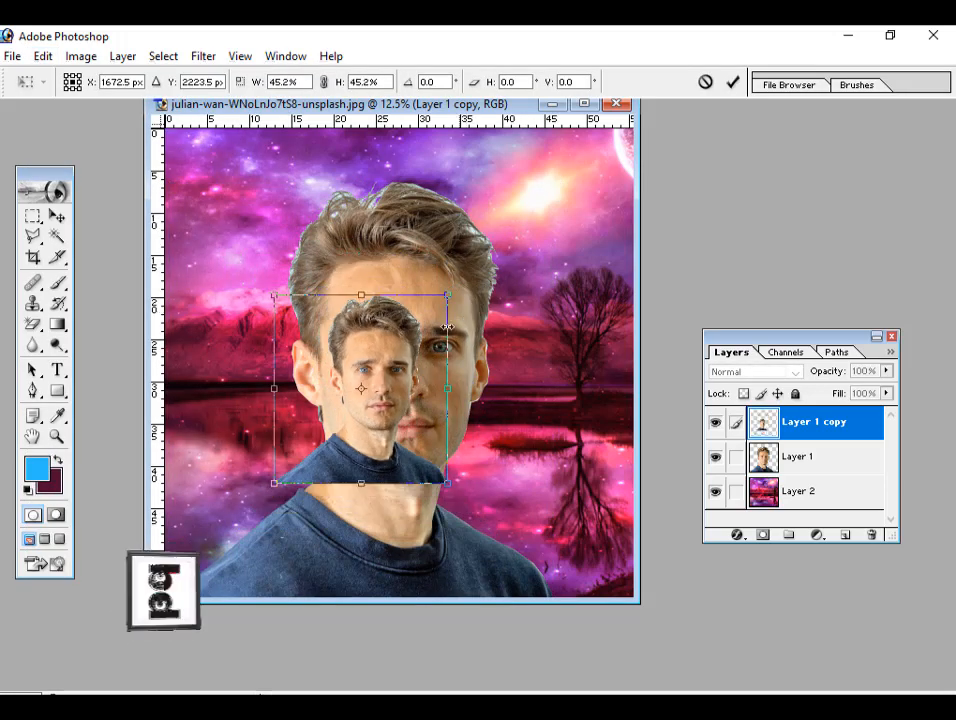
drag(380, 349, 238, 192)
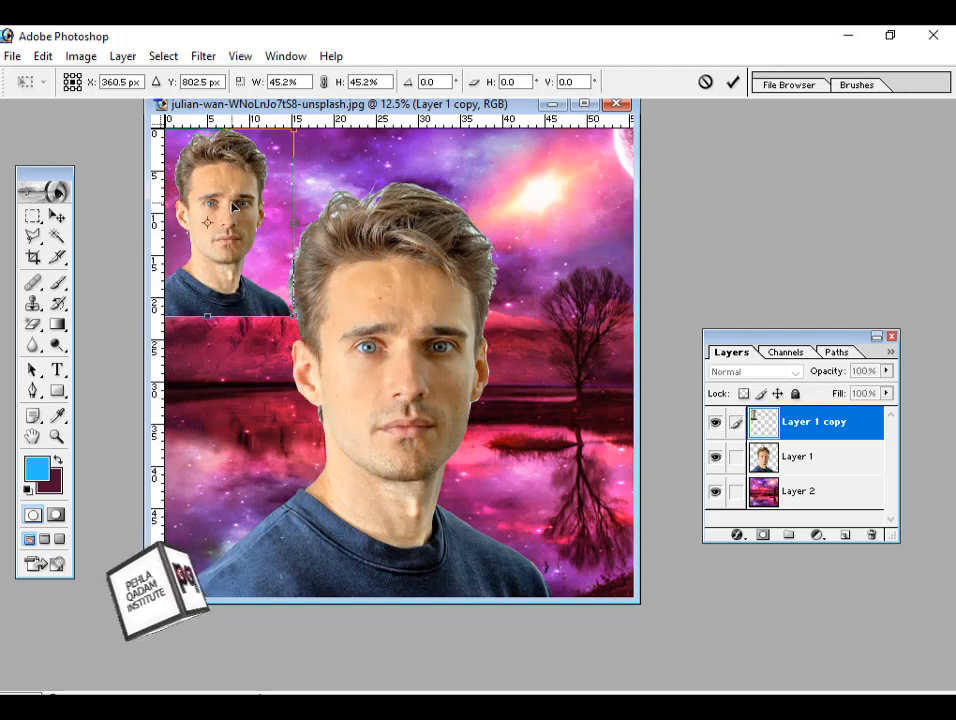
key(Return)
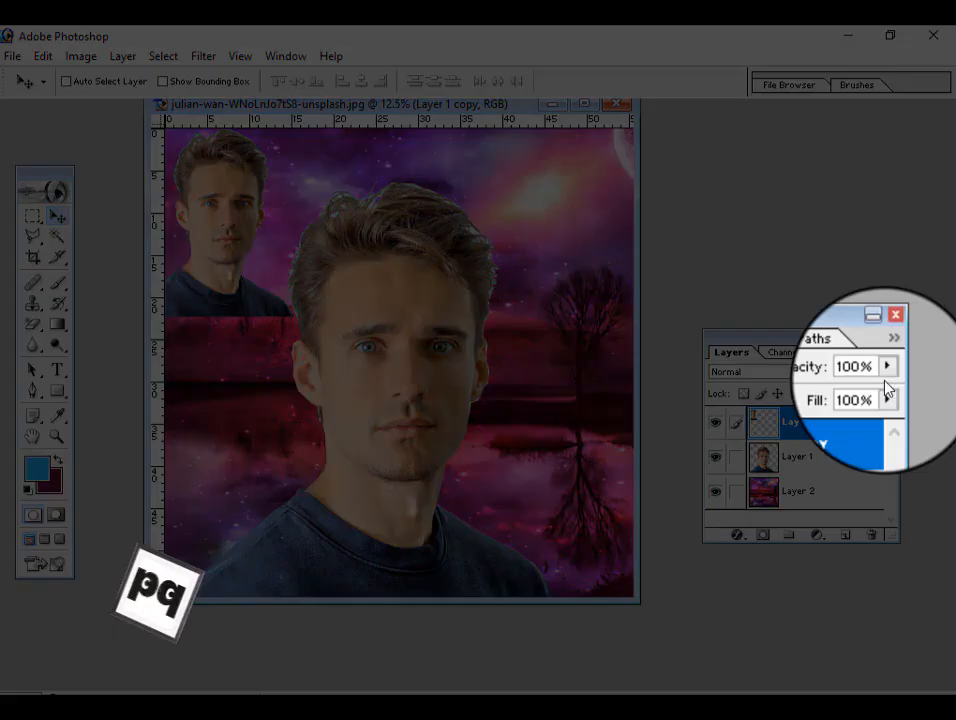
Lower the opacity of the small copy of the man to 56%.
click(886, 371)
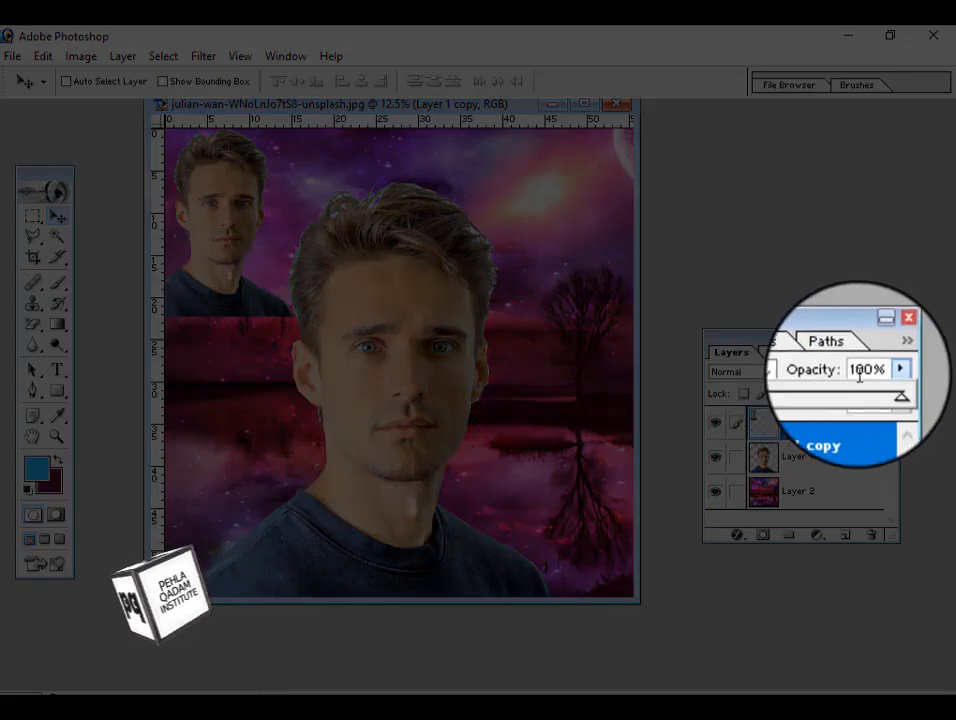
click(844, 390)
mouse_move(844, 393)
mouse_down()
mouse_move(834, 393)
mouse_move(847, 395)
mouse_up()
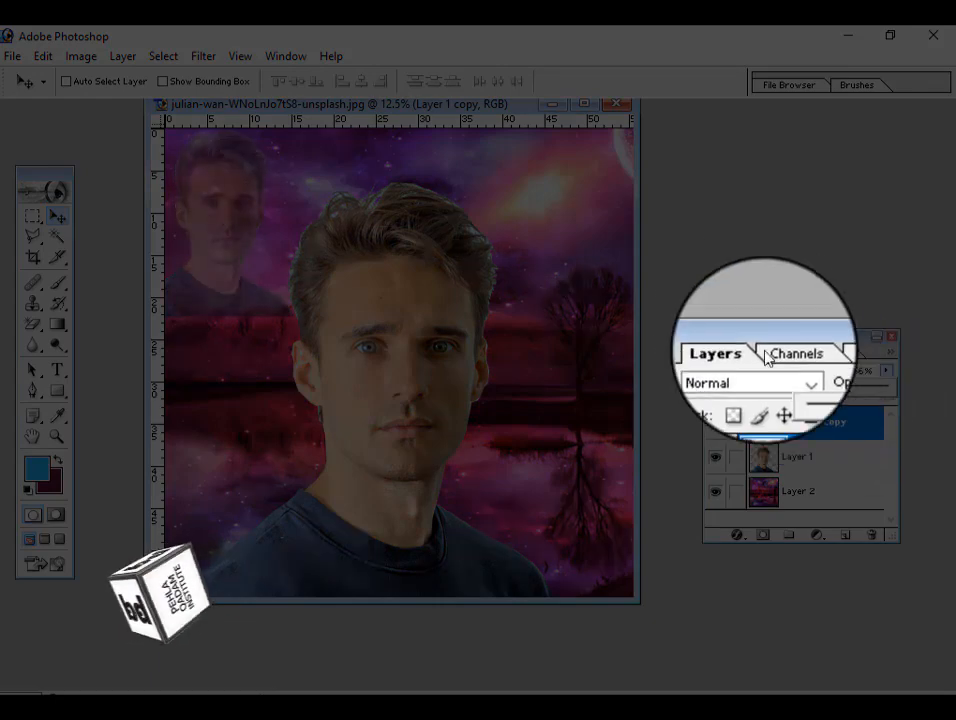
click(747, 303)
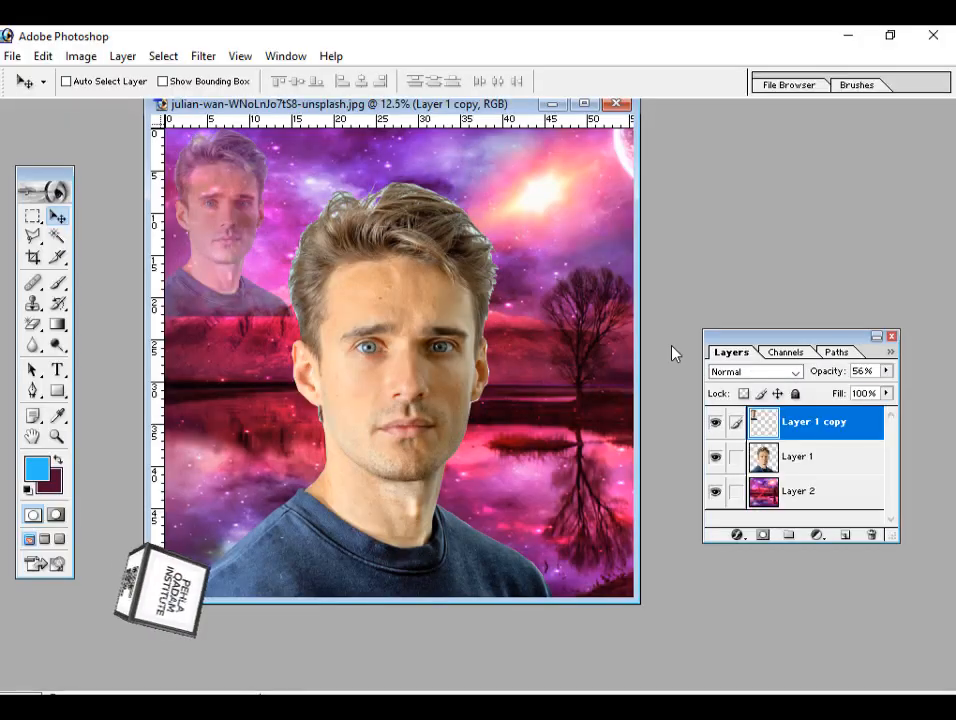